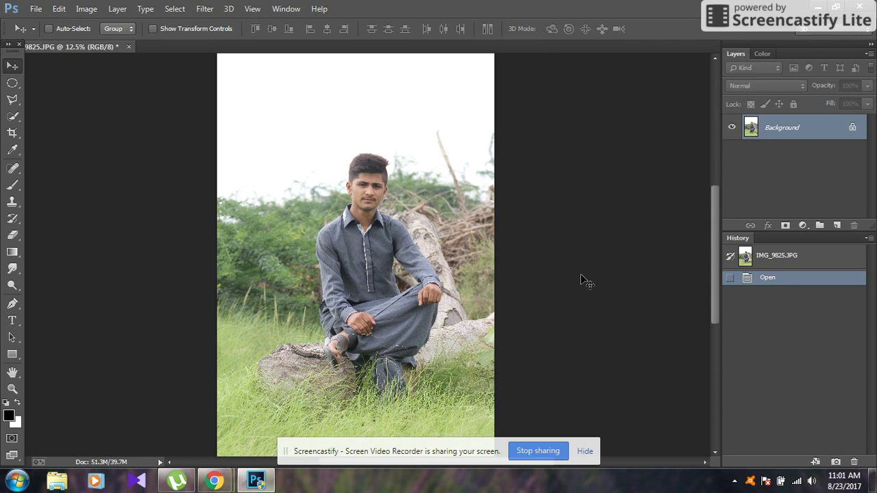
Duplicate the Background layer into Background copy.
right_click(778, 131)
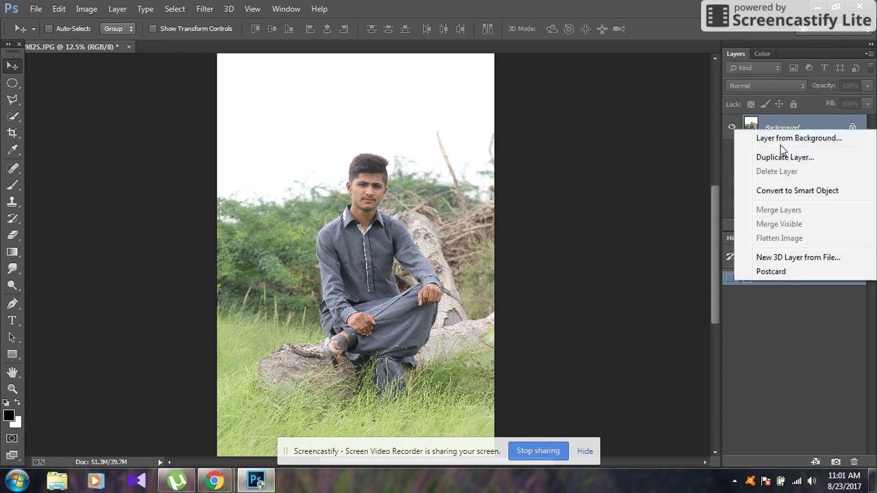
click(782, 157)
key(Return)
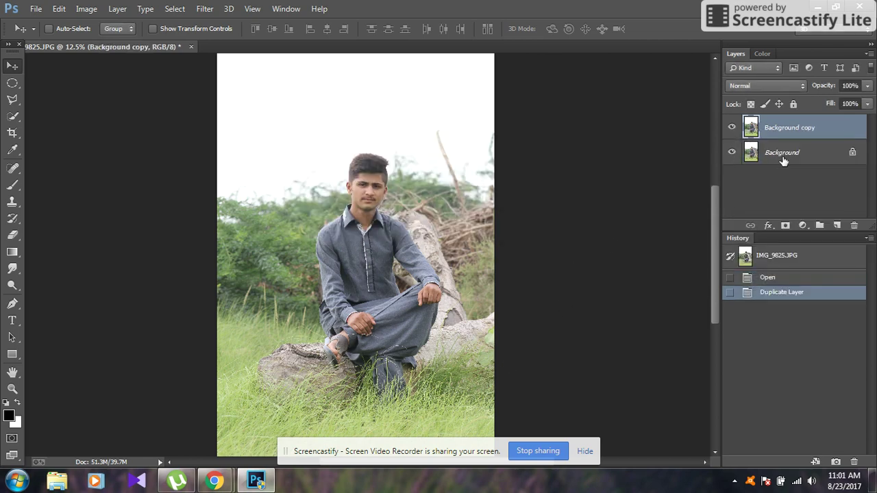
In the Camera Raw Filter, first adjust highlights, shadows and clarity, and set vibrance -30, saturation +38.
click(206, 9)
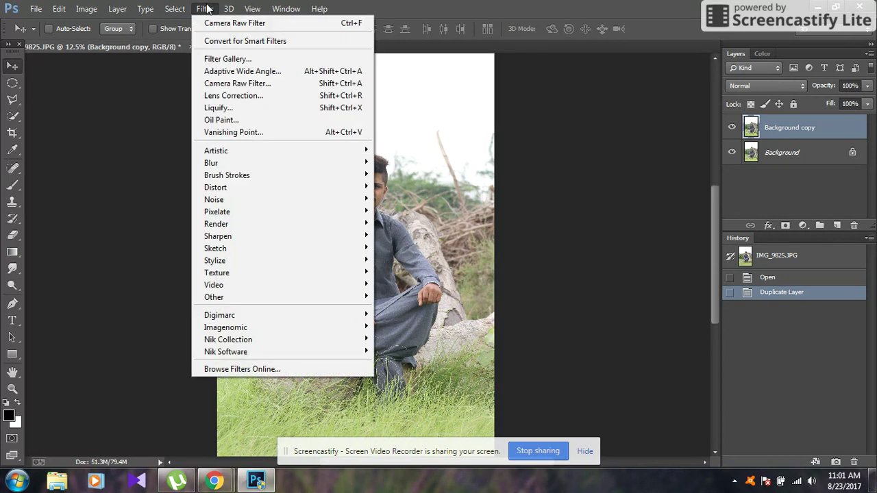
click(231, 83)
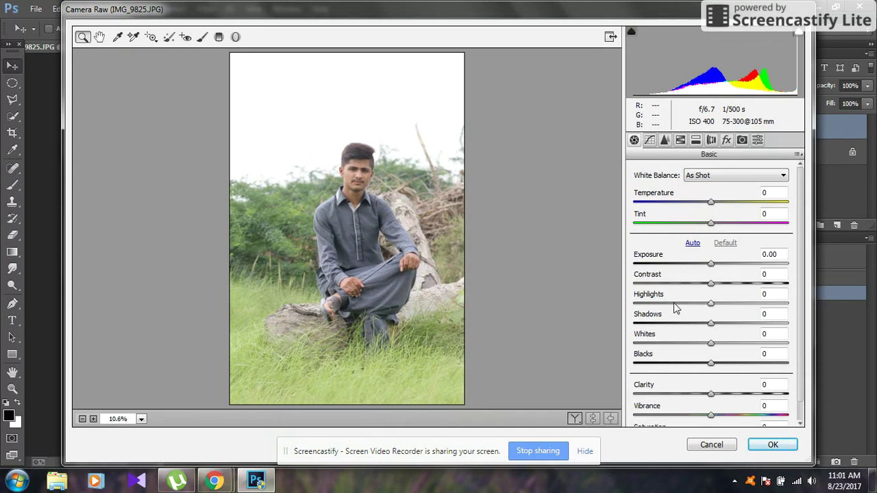
drag(675, 303, 631, 304)
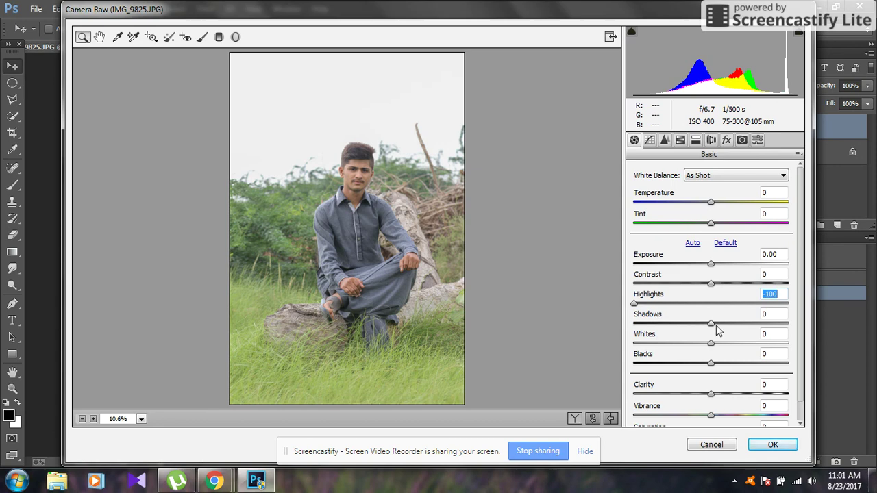
drag(716, 326, 798, 324)
scroll(762, 330, down, 1)
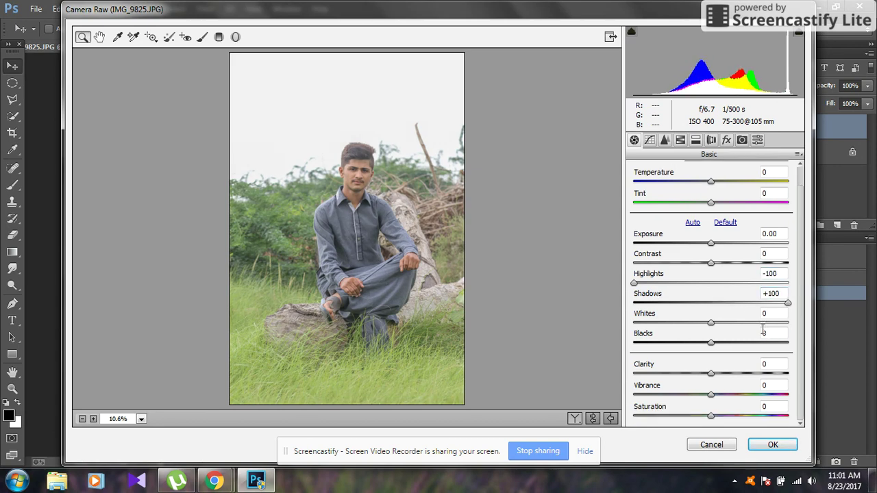
click(737, 374)
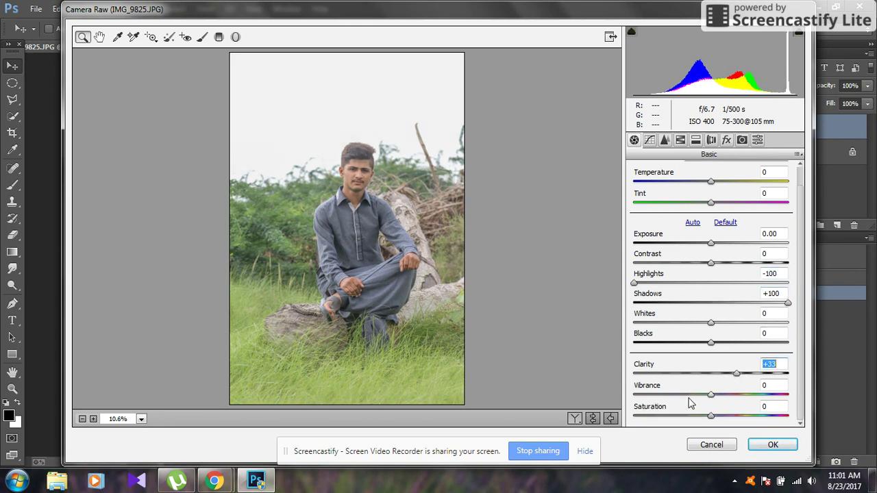
click(687, 394)
click(738, 416)
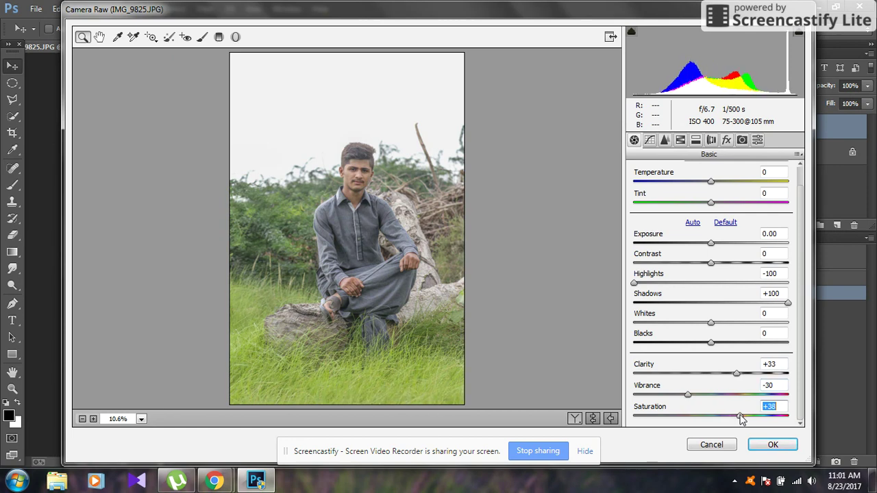
Refine to highlights -58, shadows +59, clarity +21 and exposure +0.15.
click(665, 283)
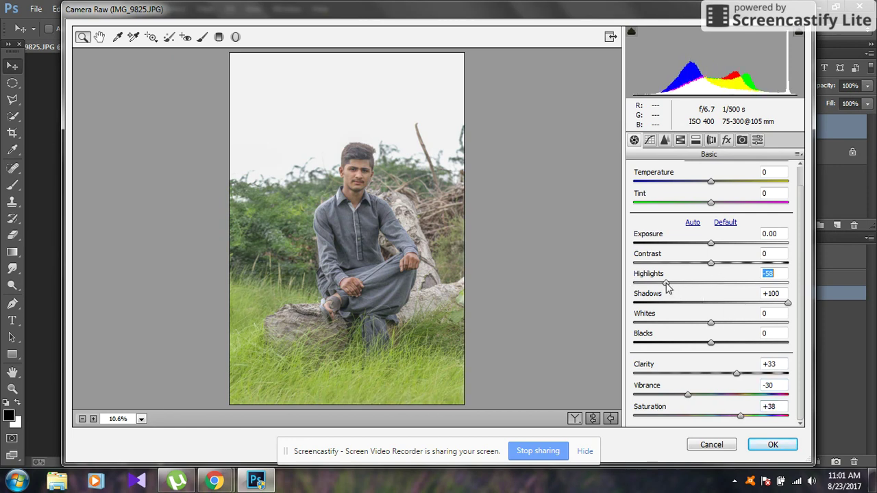
click(756, 303)
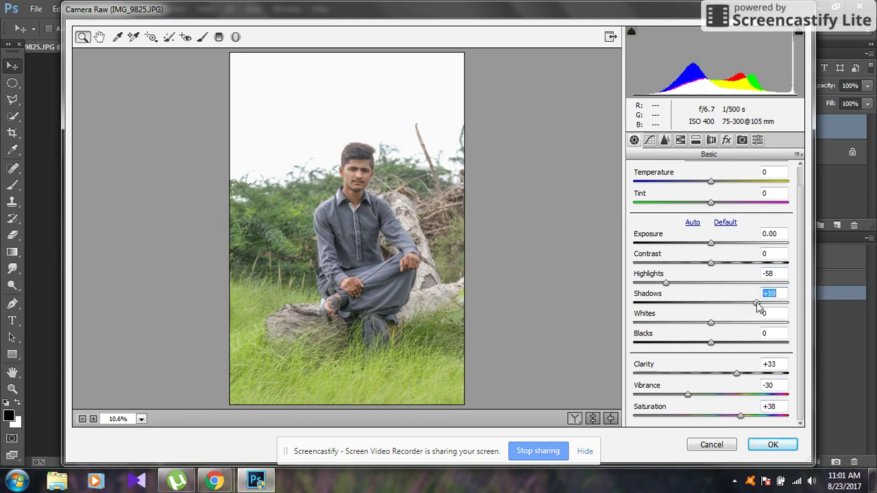
click(724, 374)
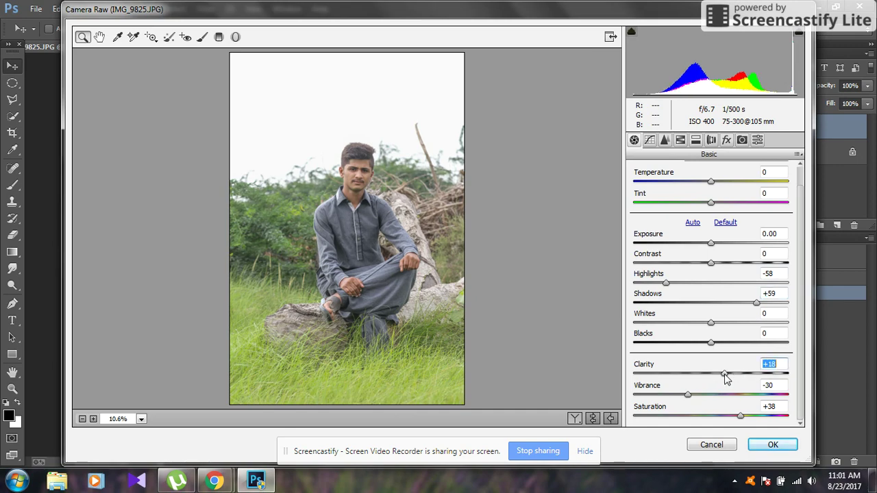
click(712, 244)
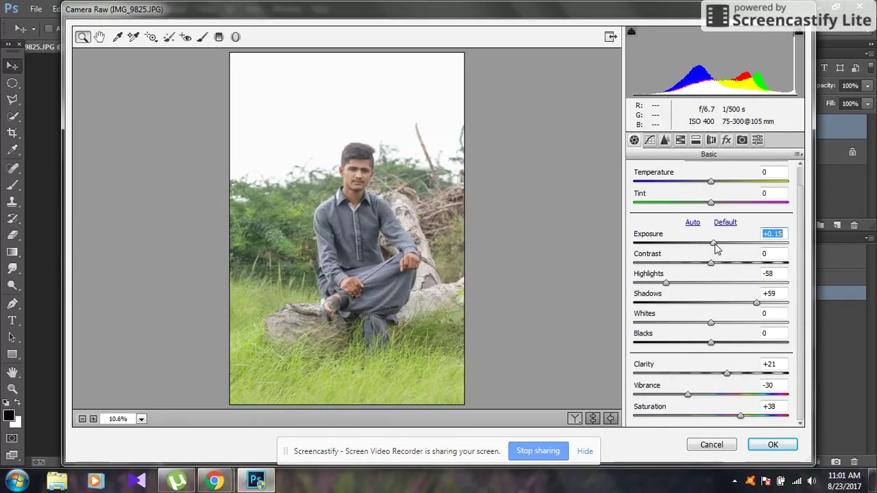
click(680, 143)
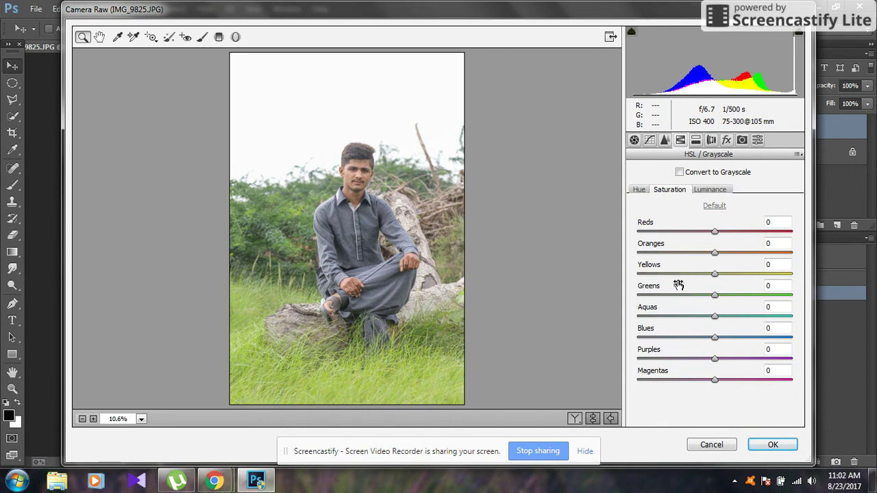
Set Greens saturation to +89 and Greens hue to -100 in HSL.
drag(715, 294, 784, 296)
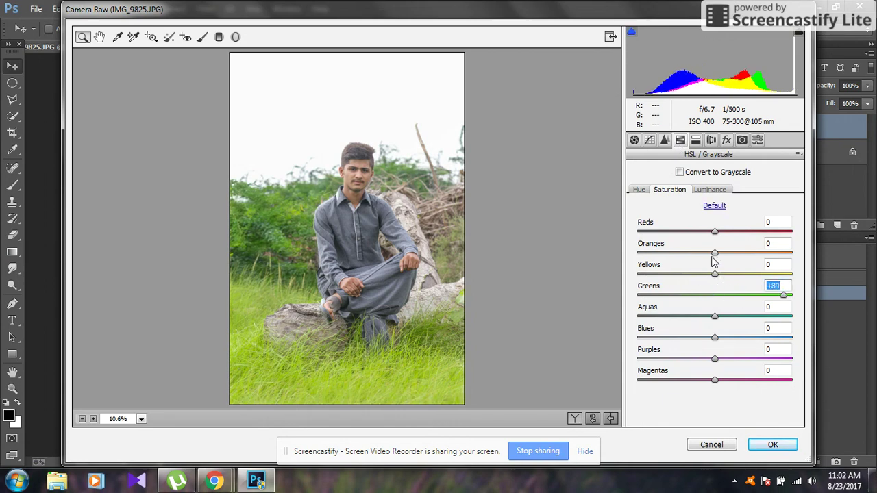
click(637, 191)
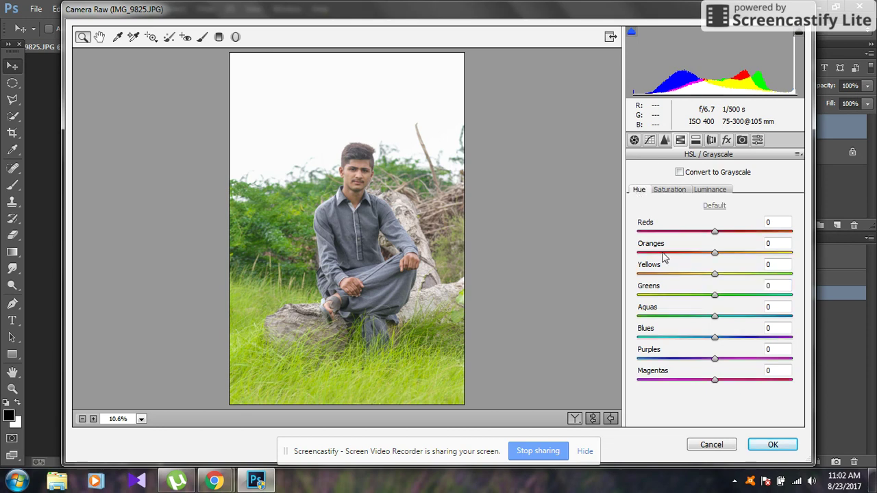
drag(668, 295, 615, 295)
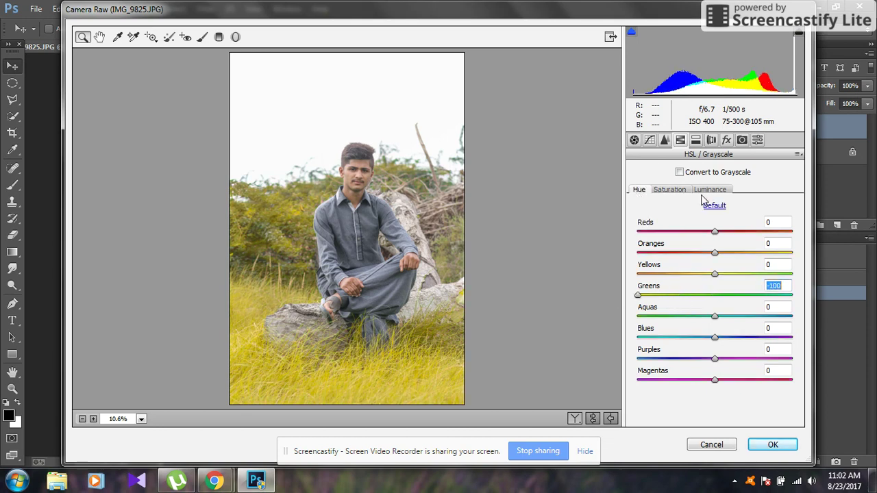
Add a vignette (amount -38, midpoint 60, roundness +41, feather 77) and grain 12.
click(726, 140)
mouse_move(715, 305)
mouse_down()
mouse_move(691, 306)
mouse_move(730, 327)
mouse_up()
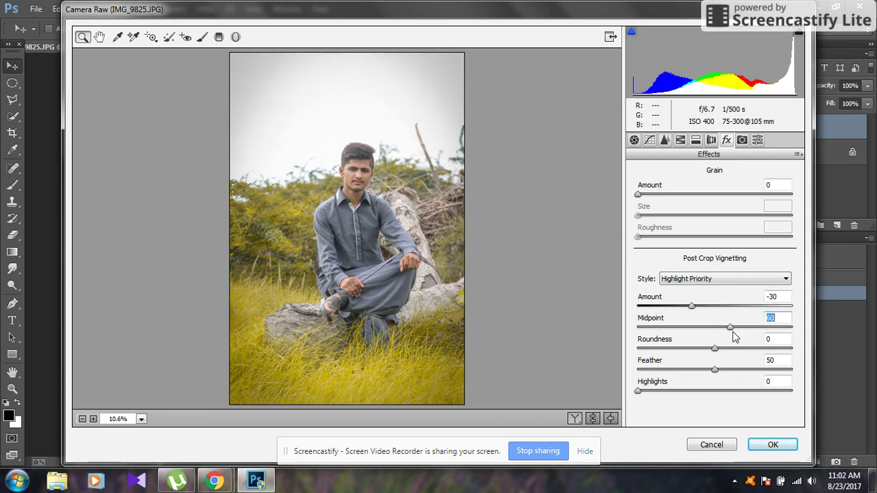
click(745, 348)
click(756, 369)
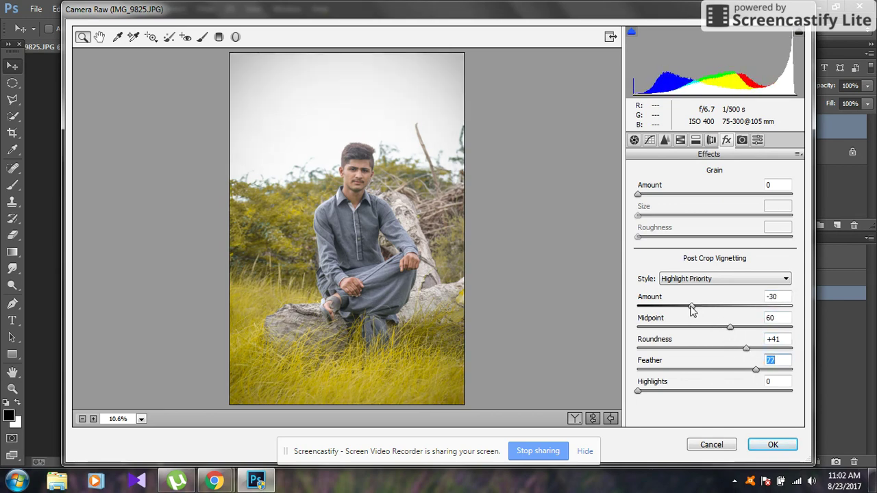
click(685, 306)
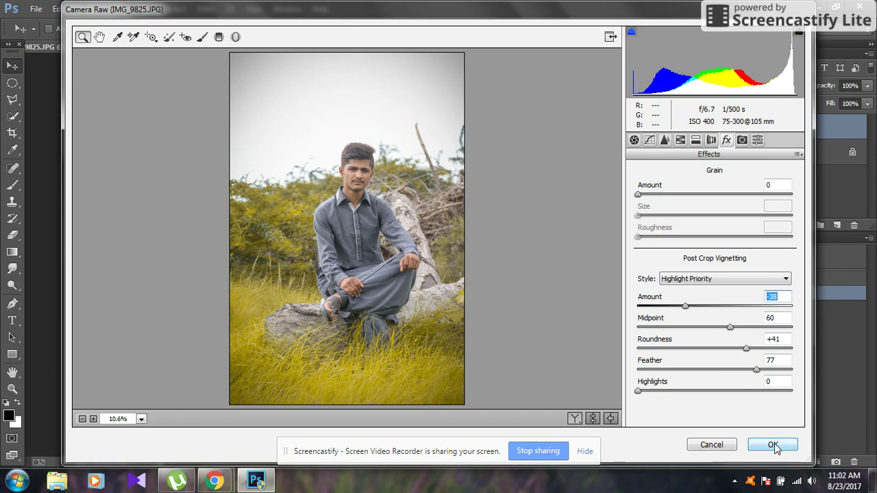
click(656, 194)
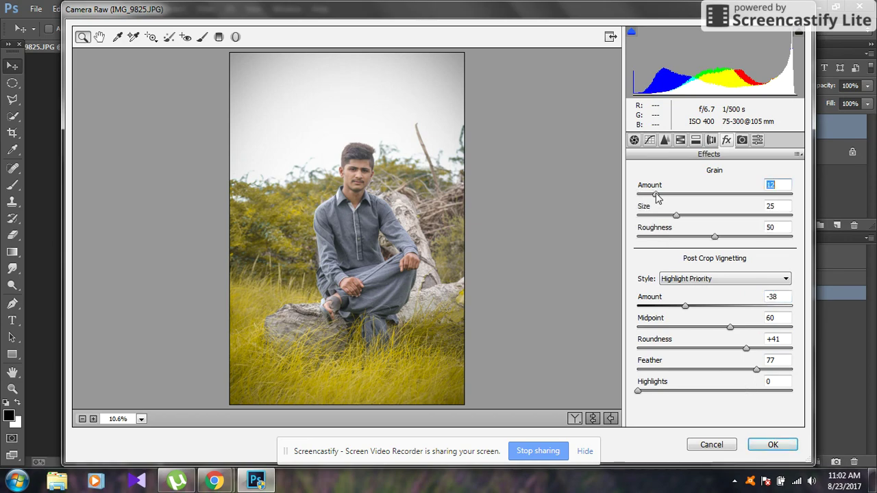
click(634, 140)
Apply the Camera Raw edits to Background copy and zoom in on the photo.
click(772, 445)
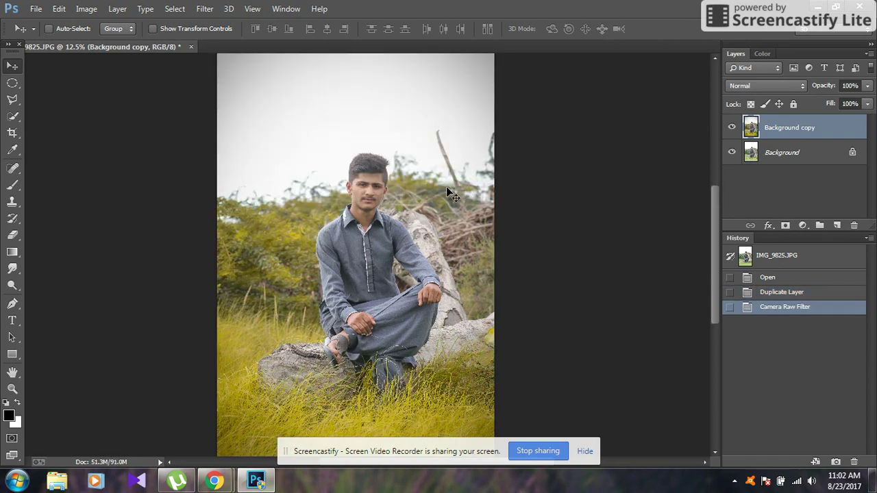
key(ctrl+plus)
key(ctrl+plus)
key(ctrl+plus)
key(ctrl+plus)
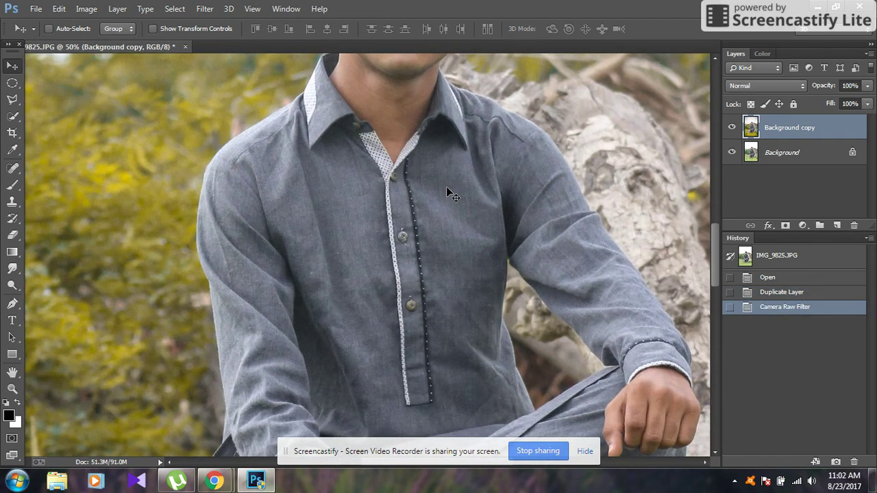
scroll(445, 187, up, 3)
scroll(446, 186, up, 3)
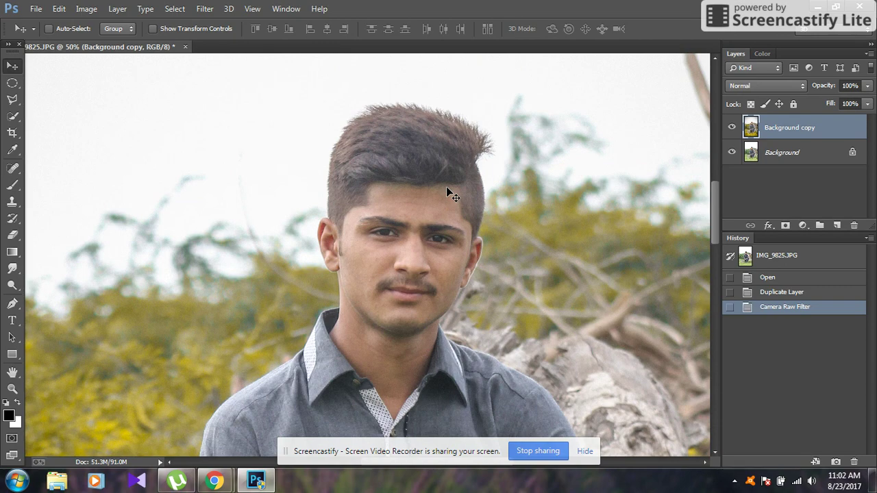
Duplicate Background copy into Background copy 2 and zoom in closer.
right_click(803, 130)
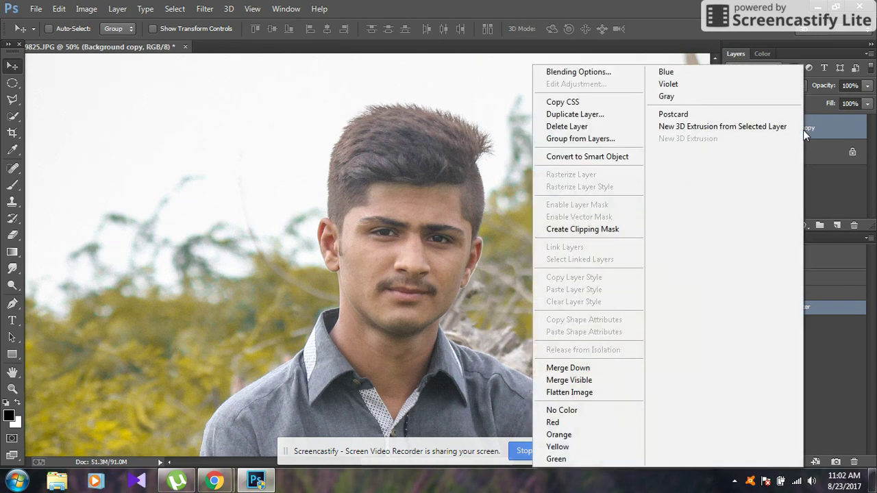
click(572, 114)
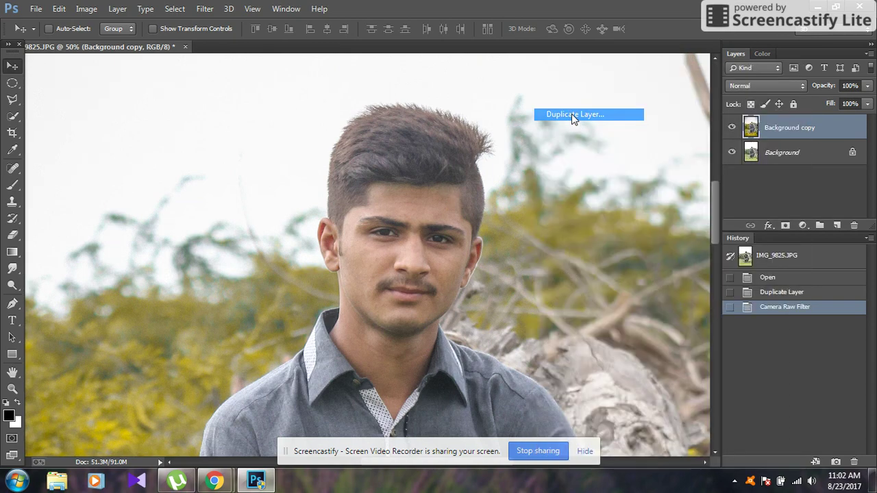
key(Return)
key(ctrl+plus)
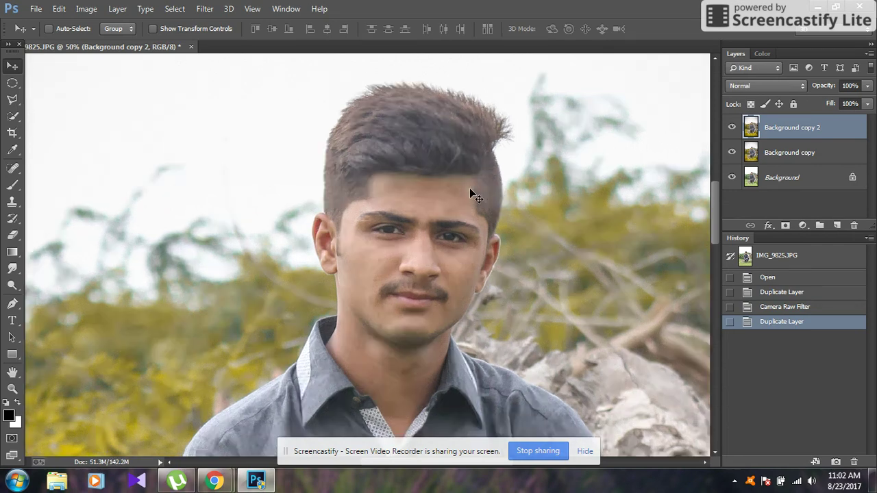
Dodge the face and the hand on the knee with Midtones at 90% exposure.
click(12, 283)
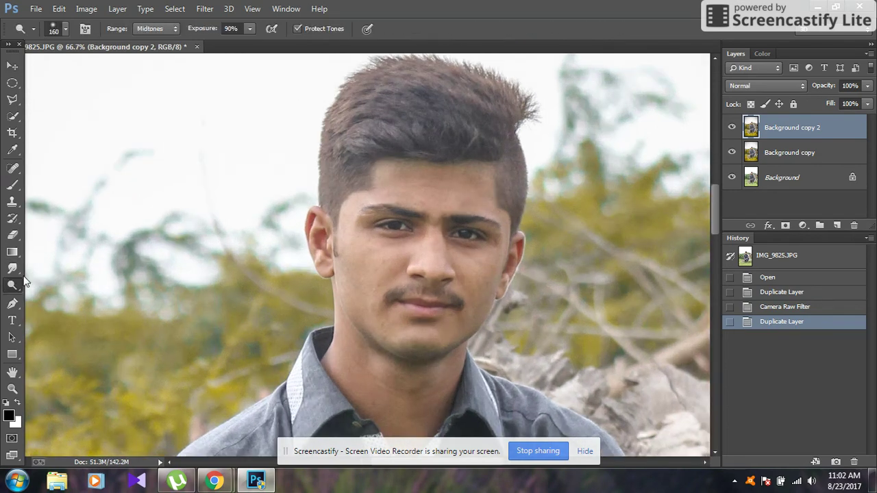
mouse_move(411, 191)
mouse_down()
mouse_move(480, 269)
mouse_move(385, 388)
mouse_move(363, 323)
mouse_move(376, 267)
mouse_move(342, 244)
mouse_move(395, 188)
mouse_move(386, 274)
mouse_move(415, 261)
mouse_move(418, 317)
mouse_move(445, 274)
mouse_up()
scroll(445, 274, down, 2)
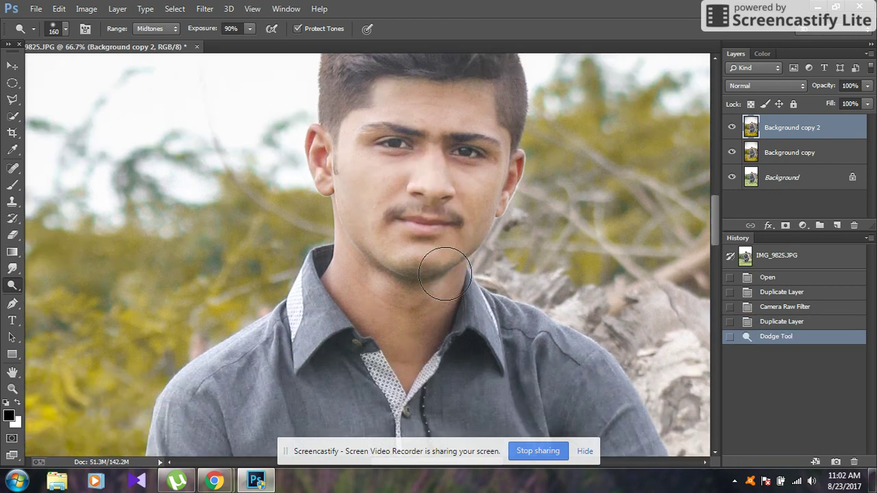
scroll(445, 274, down, 2)
scroll(446, 274, down, 3)
scroll(445, 274, down, 5)
scroll(445, 274, down, 3)
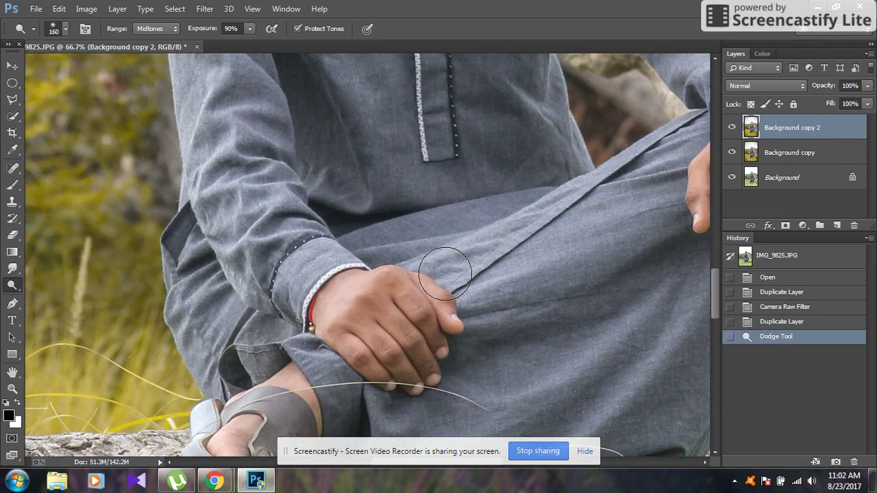
mouse_move(341, 315)
mouse_down()
mouse_move(372, 358)
mouse_move(415, 304)
mouse_move(362, 308)
mouse_move(374, 317)
mouse_up()
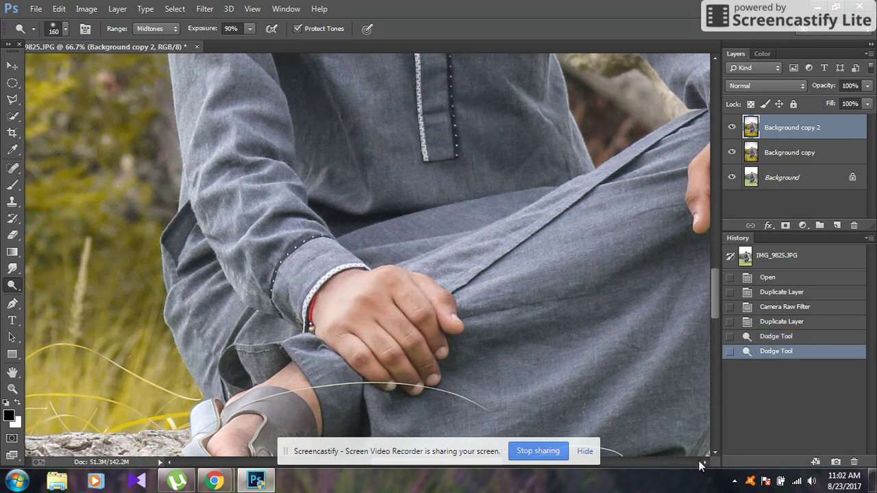
Dodge the other hand and wrist, fit the image, and lower layer opacity to 22%.
scroll(703, 466, right, 2)
scroll(703, 466, right, 2)
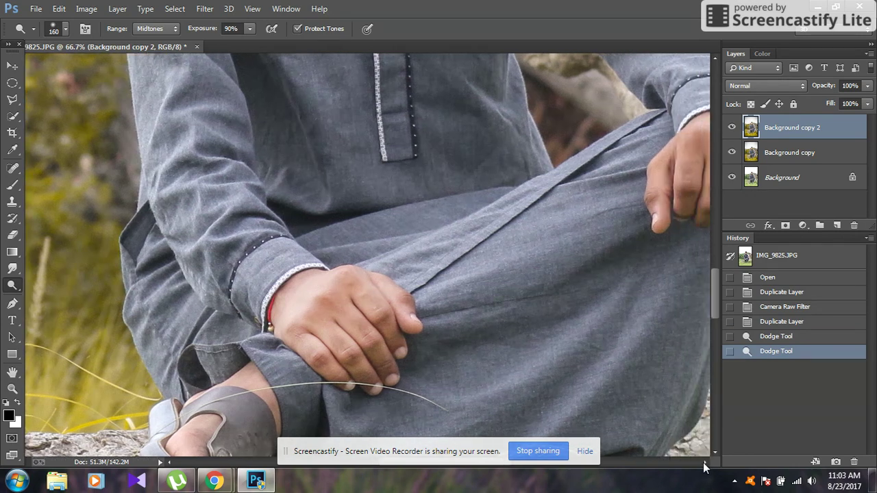
scroll(703, 466, right, 2)
scroll(704, 467, right, 1)
scroll(703, 467, right, 1)
scroll(704, 466, right, 1)
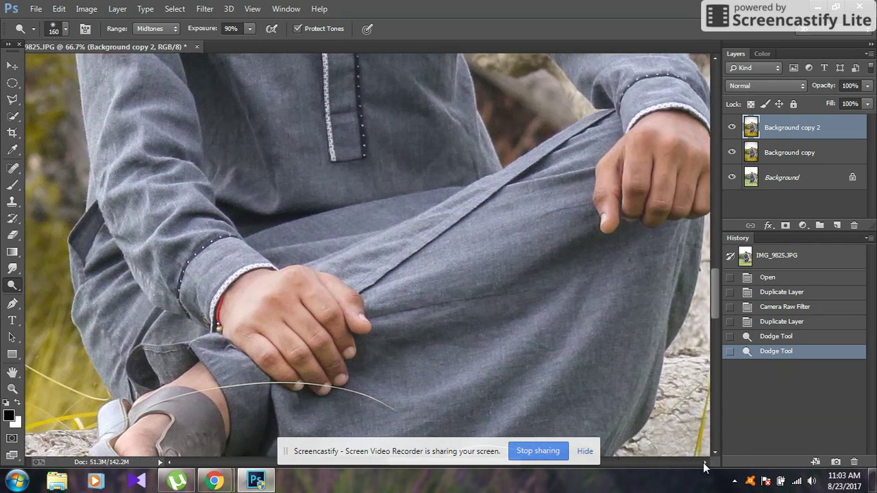
scroll(703, 467, right, 1)
scroll(703, 466, right, 1)
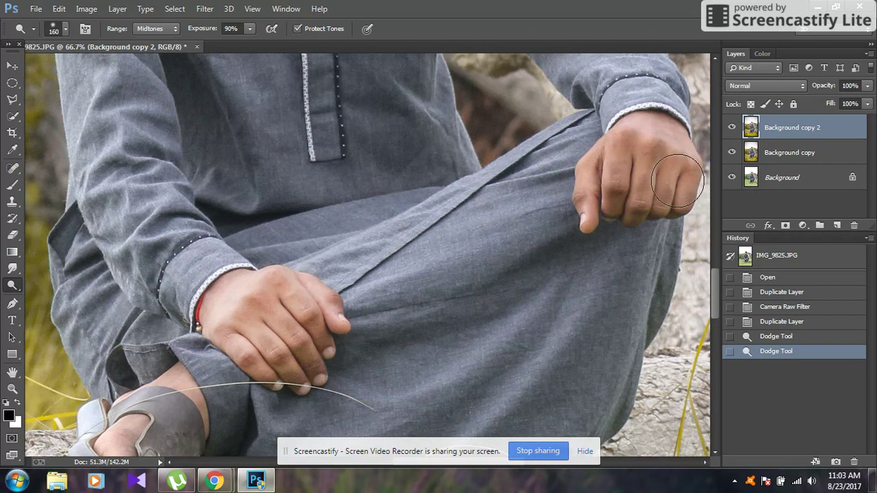
drag(658, 194, 679, 144)
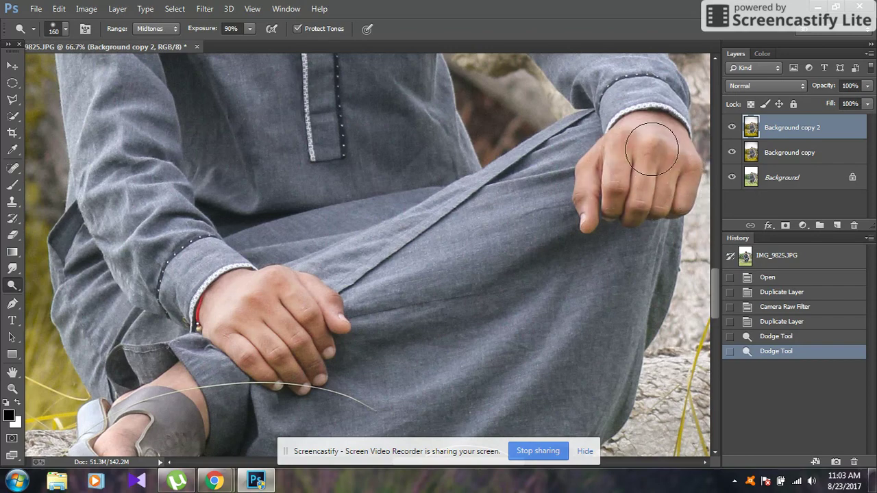
key(ctrl+0)
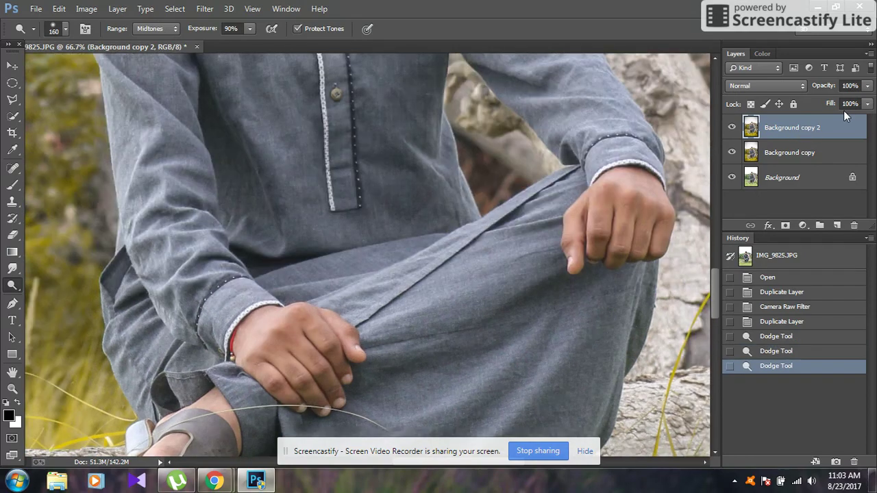
drag(868, 86, 817, 103)
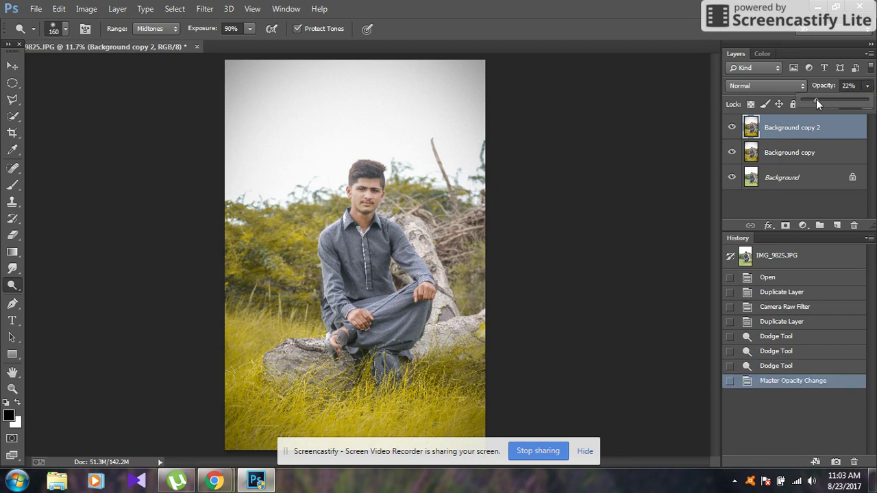
Raise Background copy 2 opacity to 49% and merge it down into Background copy.
key(ctrl+plus)
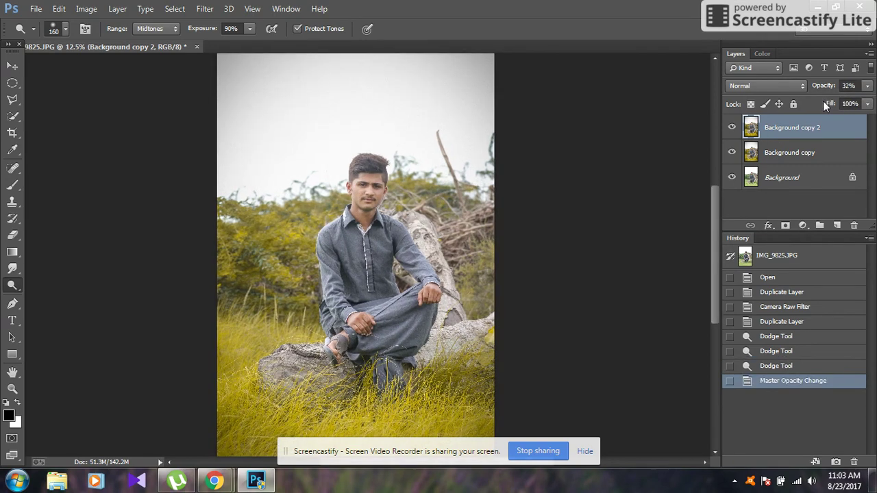
key(ctrl+plus)
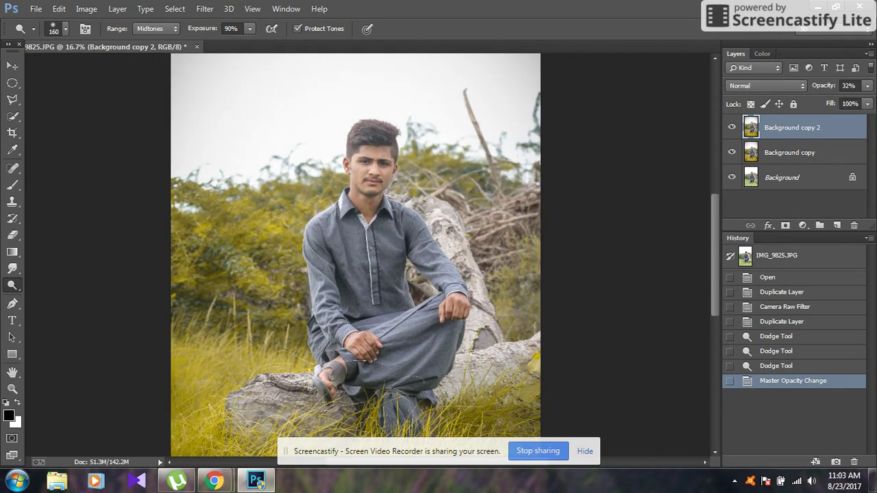
click(867, 85)
drag(825, 98, 837, 98)
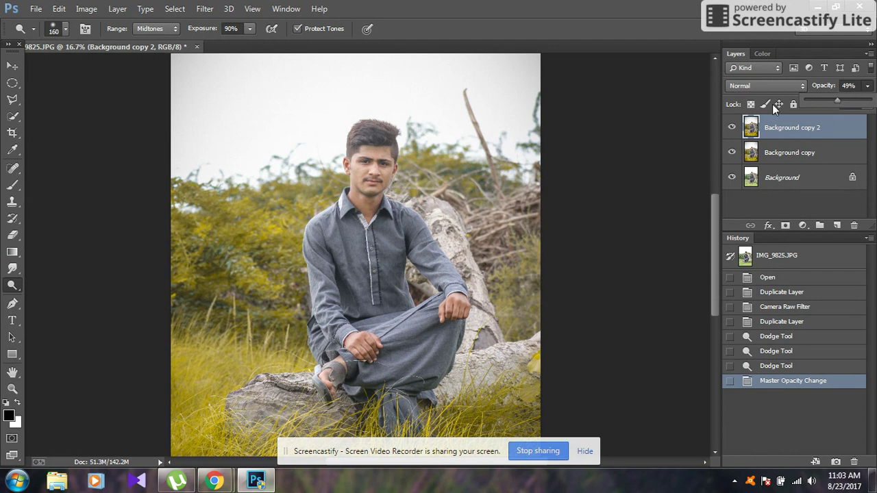
click(732, 127)
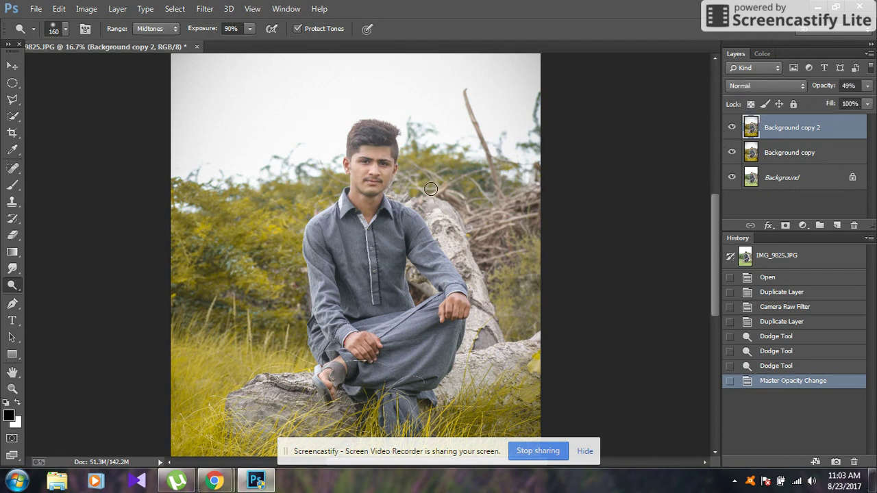
key(ctrl+e)
Run Imagenomic Noiseware with the Default preset on Background copy.
click(205, 8)
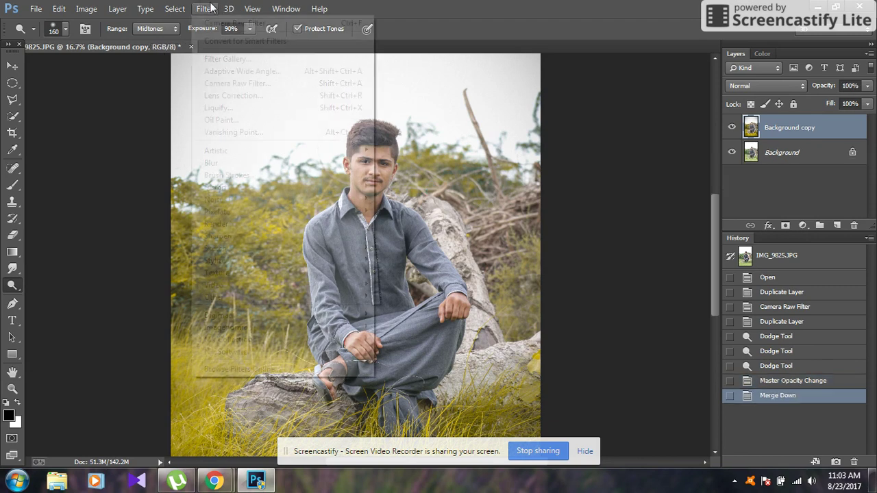
mouse_move(225, 328)
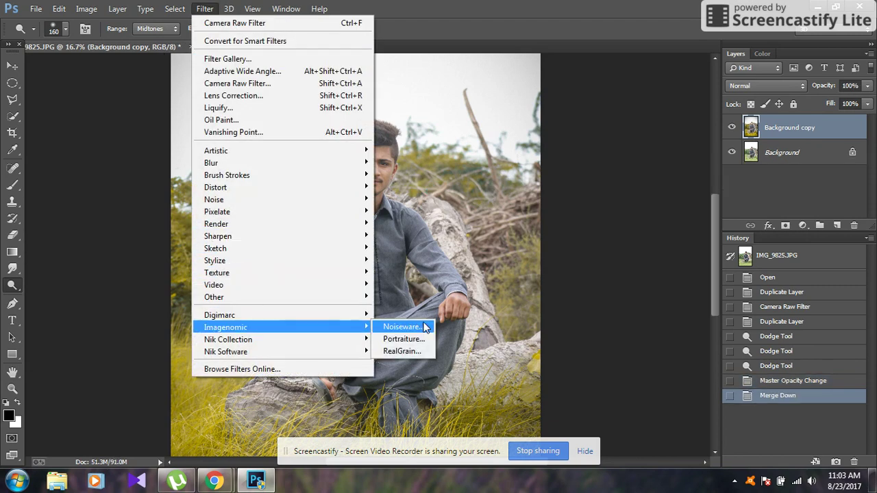
click(424, 327)
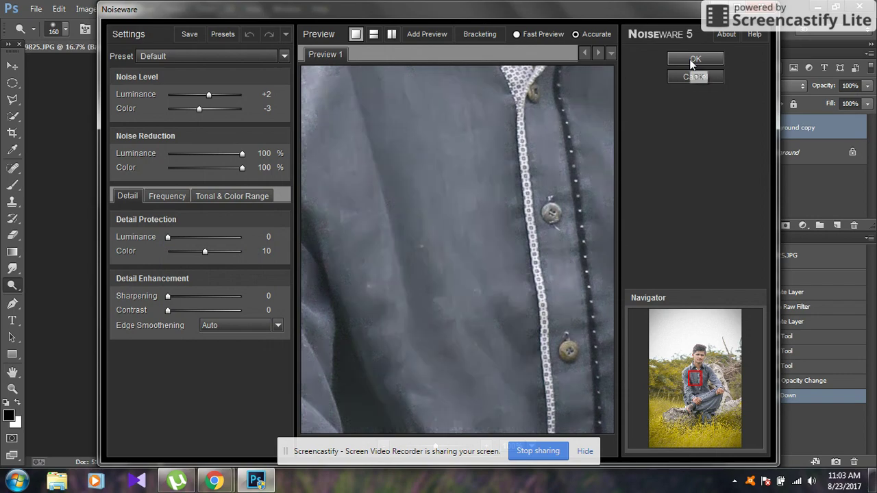
click(689, 59)
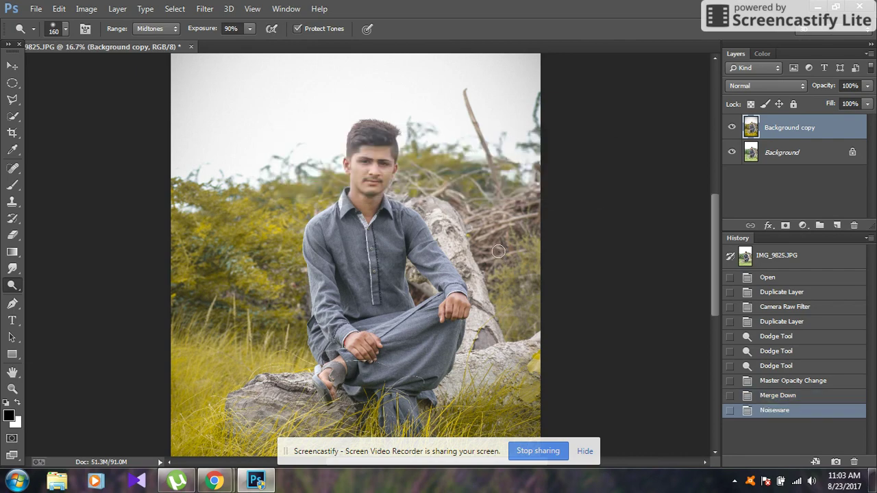
Zoom to 33.3% and launch Nik Collection's Color Efex Pro 4 filter.
key(ctrl+plus)
key(ctrl+plus)
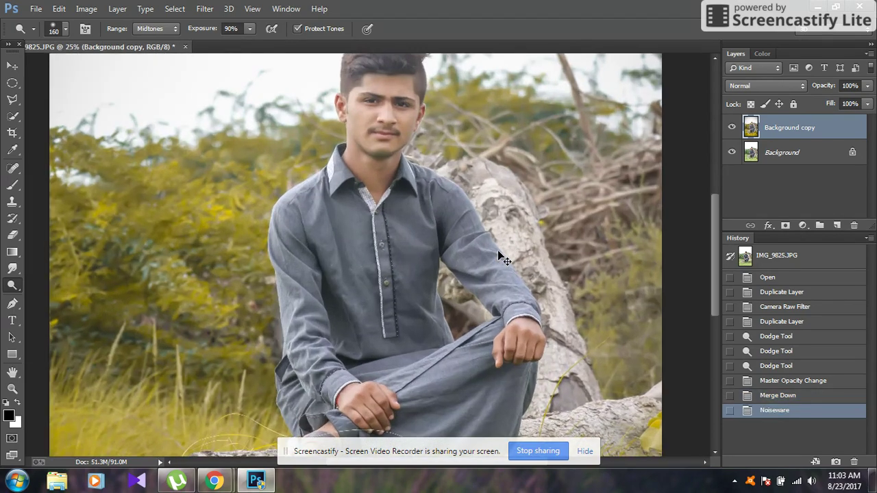
scroll(421, 151, up, 3)
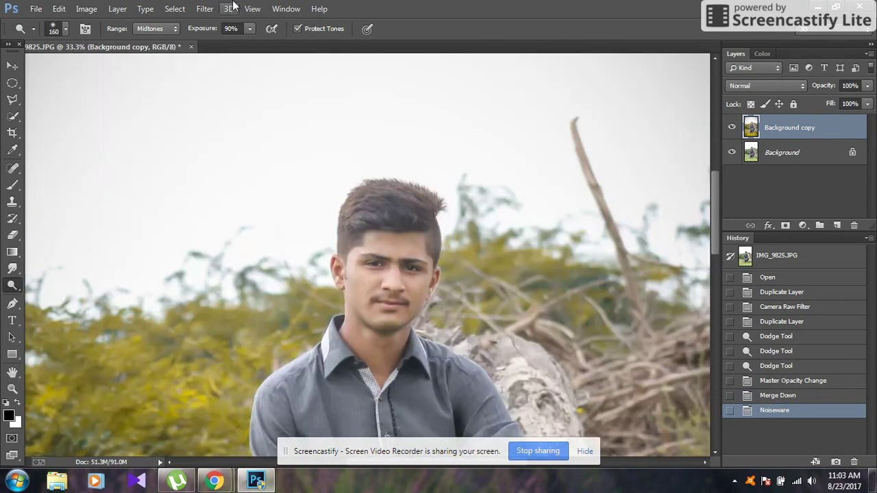
click(205, 8)
mouse_move(228, 339)
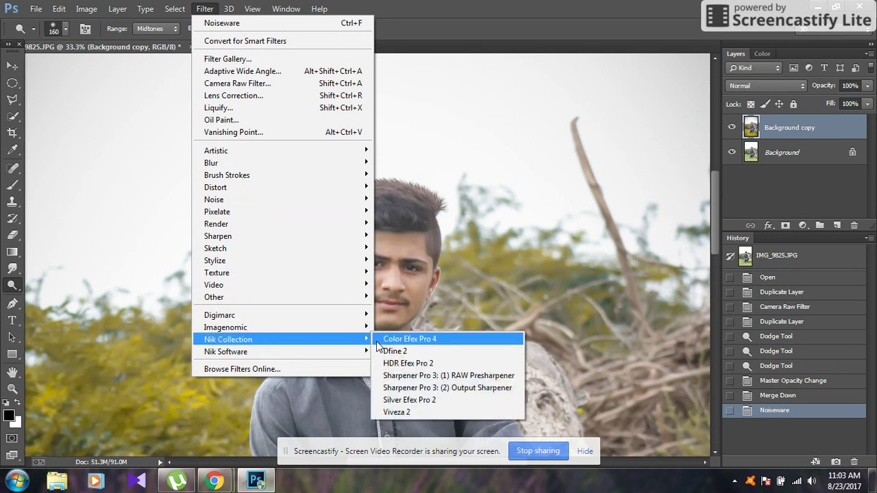
click(388, 336)
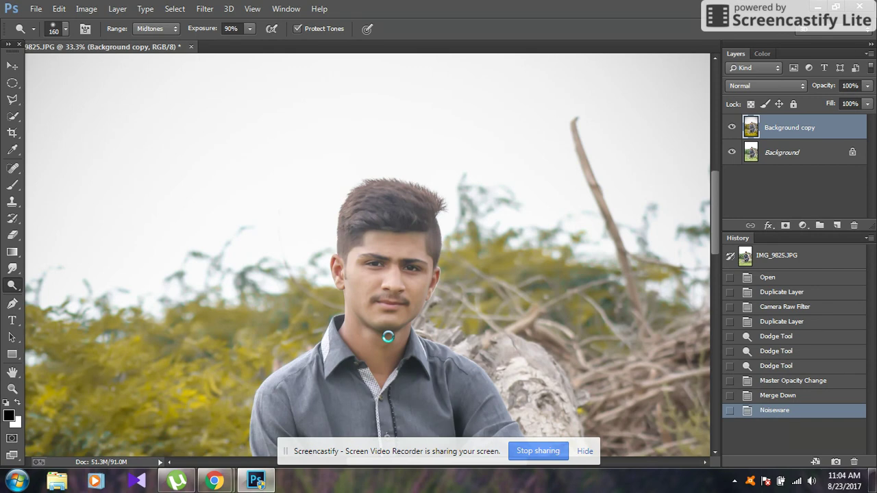
mouse_move(214, 481)
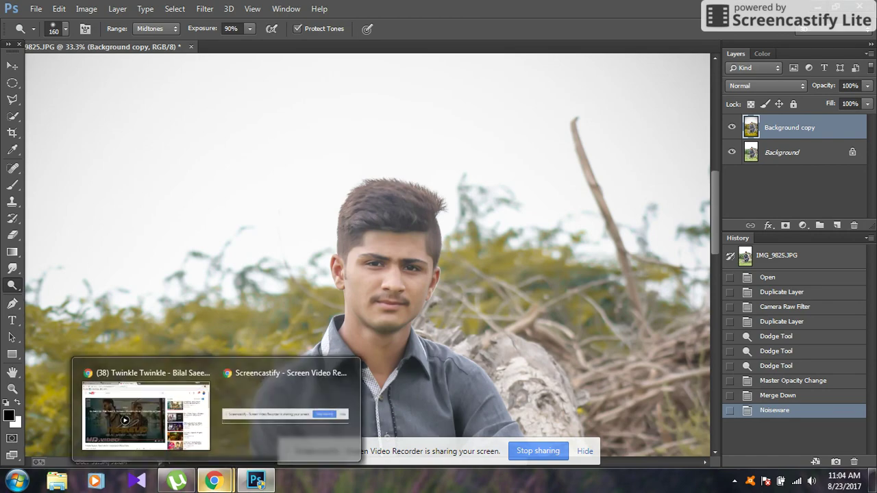
In Chrome, close the Facebook chat box and scroll down the page.
click(172, 428)
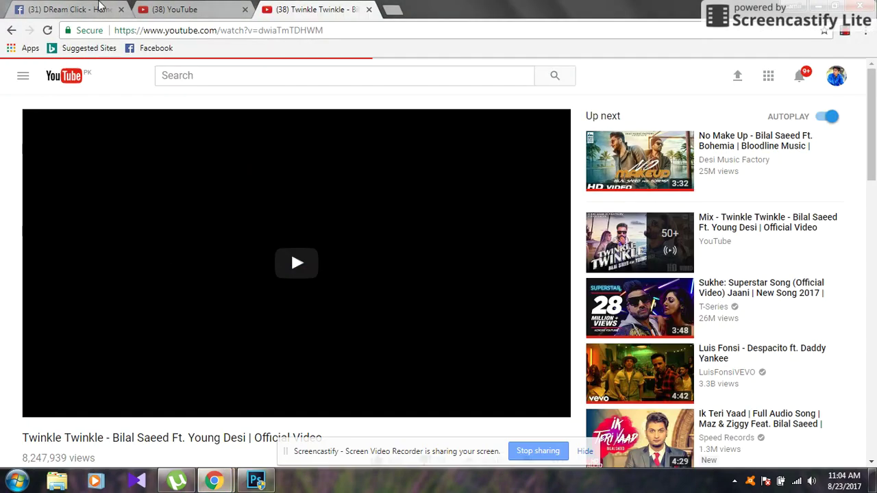
click(89, 9)
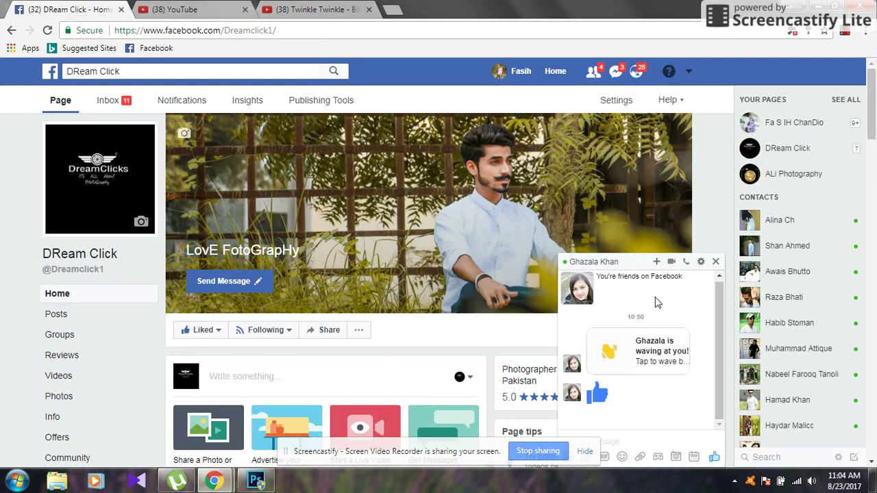
click(715, 261)
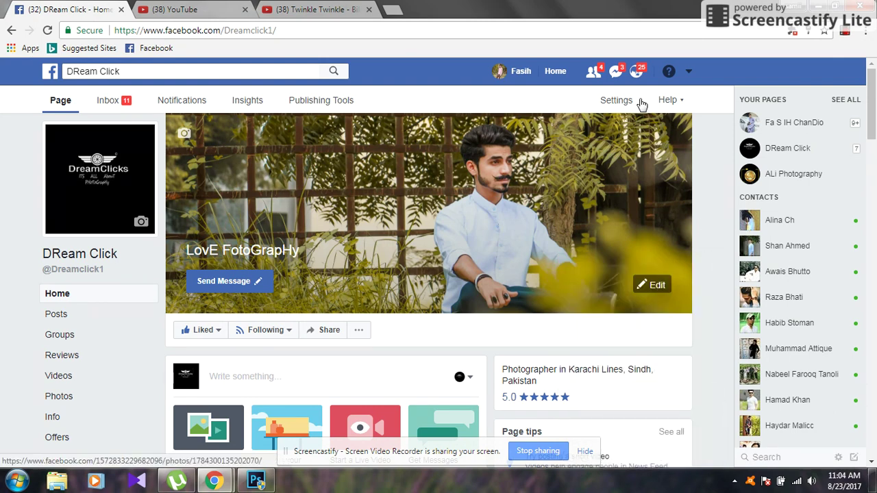
scroll(505, 215, down, 2)
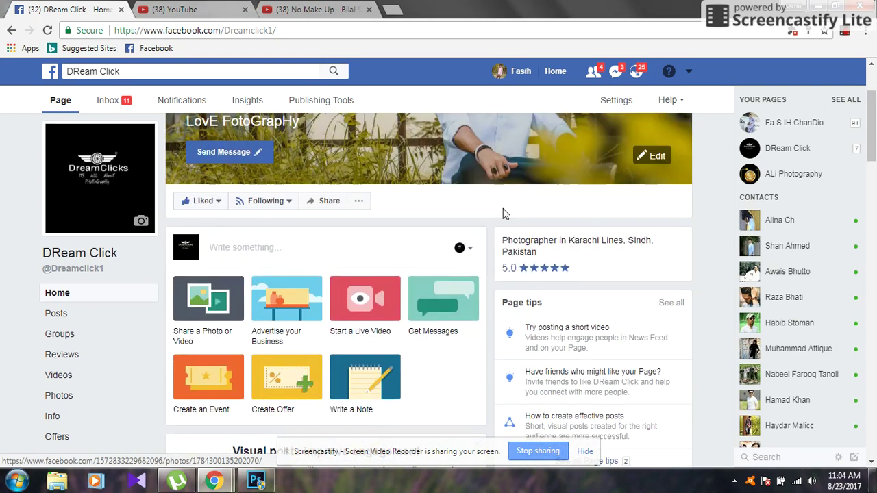
scroll(505, 215, down, 4)
scroll(504, 215, down, 1)
scroll(504, 215, down, 5)
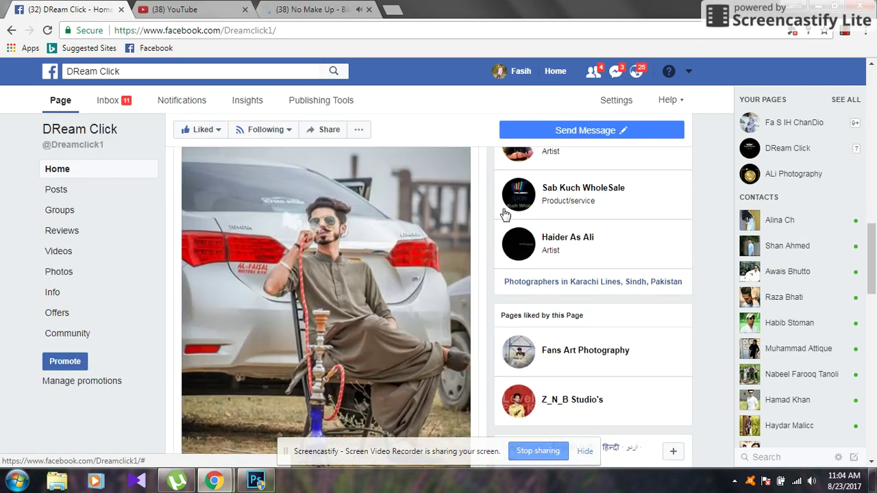
scroll(504, 215, down, 1)
scroll(505, 215, down, 2)
scroll(347, 336, down, 2)
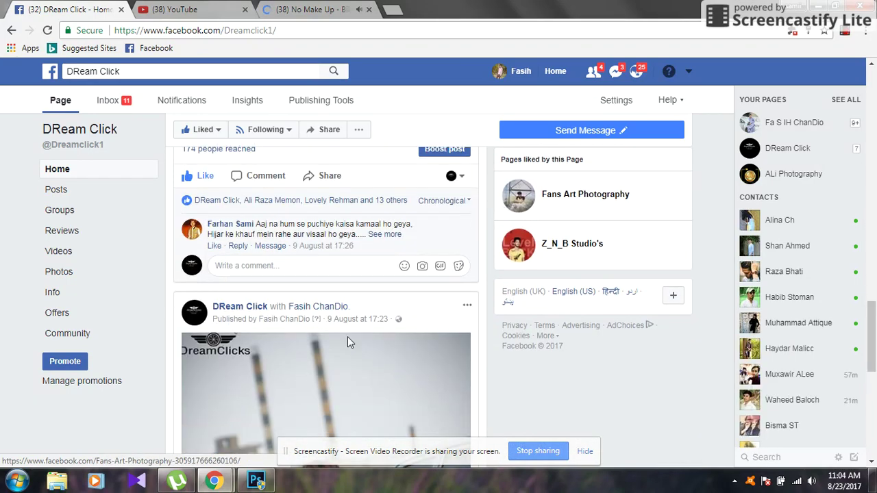
click(257, 482)
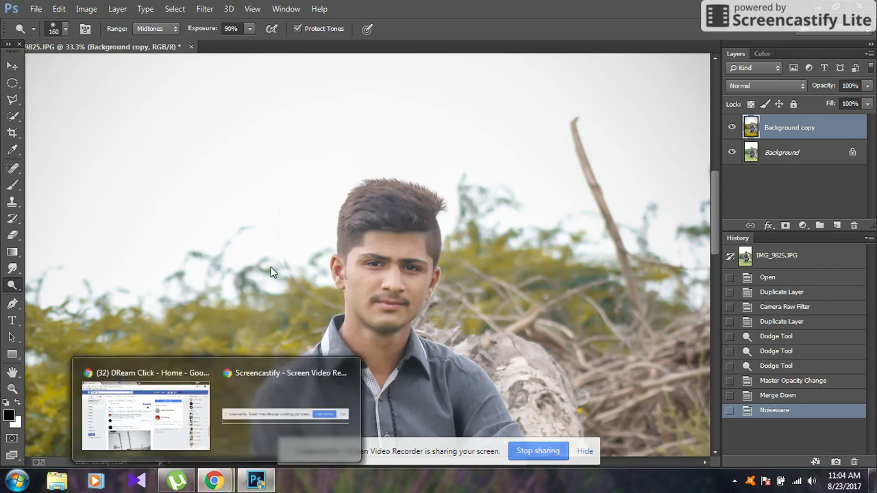
Open the No Make Up video tab, skip its ad, and return to Photoshop.
key(alt+Tab)
click(220, 7)
click(306, 8)
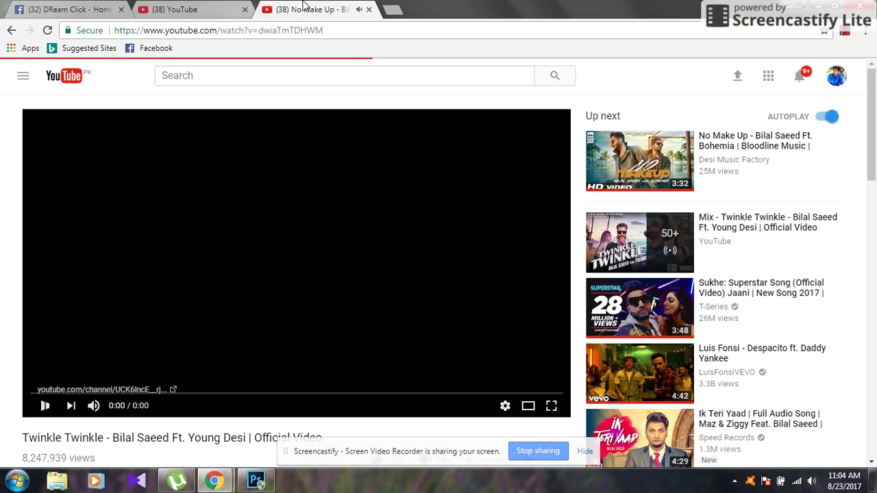
click(518, 356)
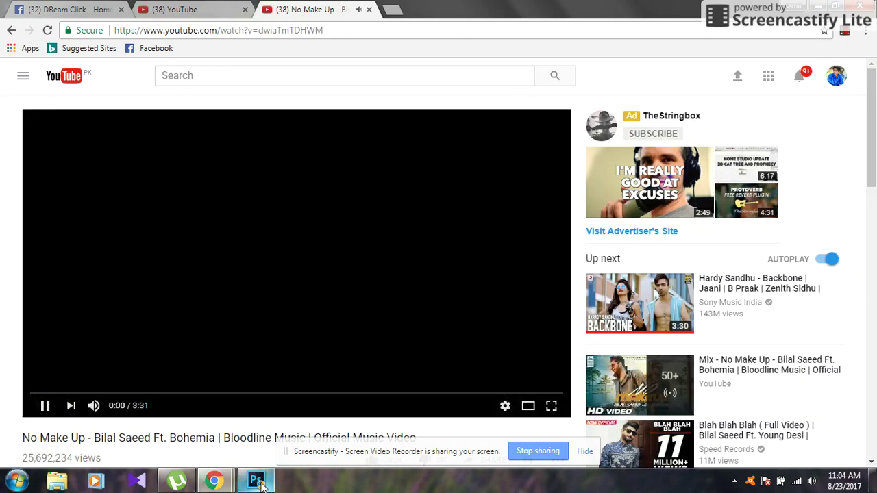
click(256, 481)
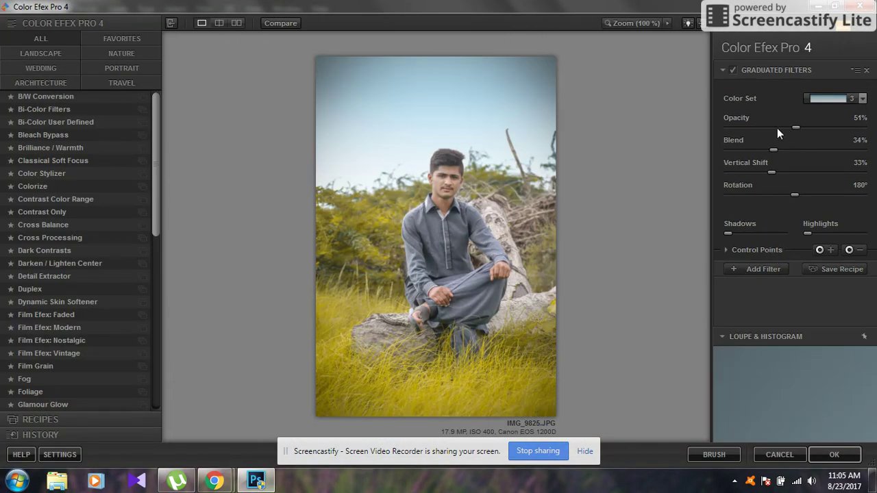
Set Graduated Filters to the Blue 3 colour set at about 40% opacity and apply.
click(817, 99)
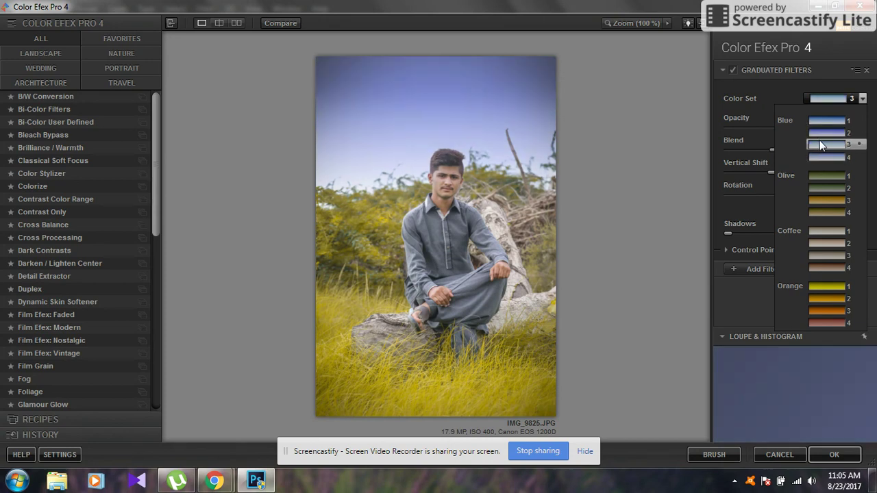
click(820, 142)
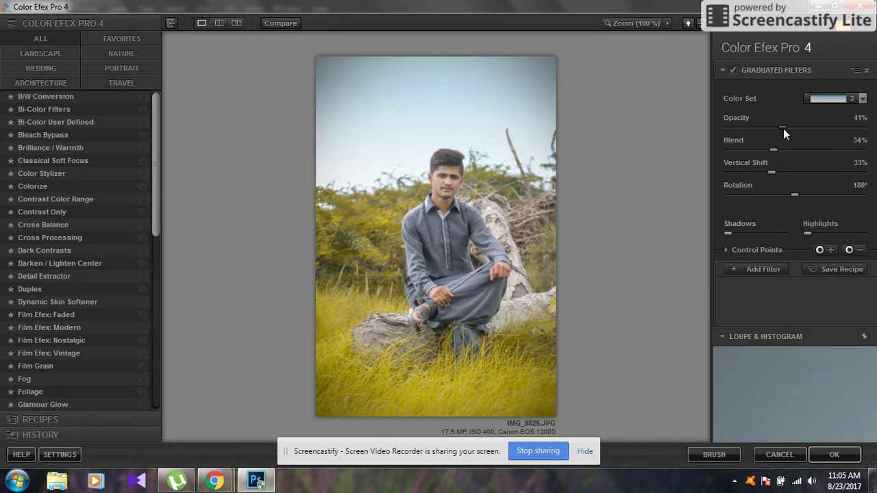
drag(782, 128, 778, 129)
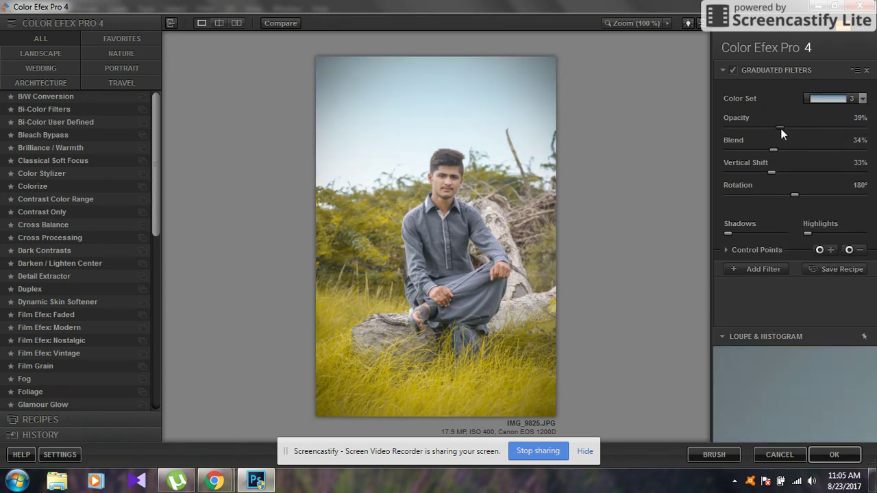
click(827, 455)
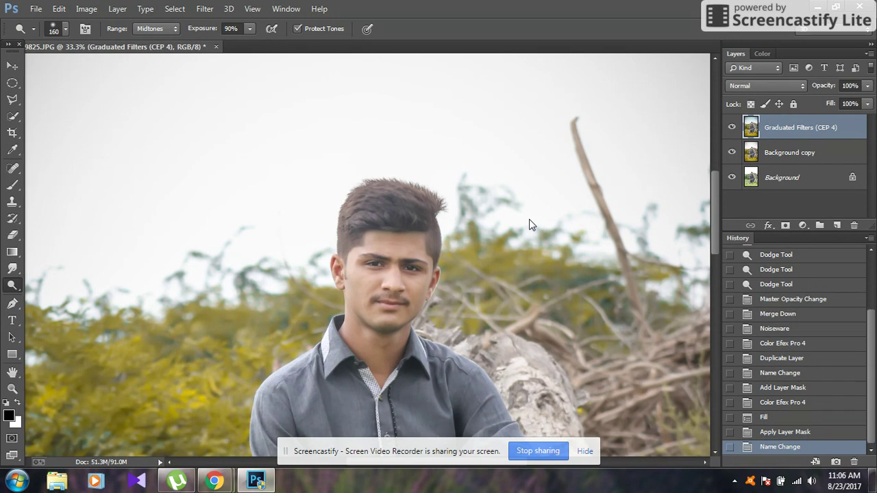
Merge the layers into Background and lift the RGB curve from input 124 to 136.
key(ctrl+0)
key(ctrl+0)
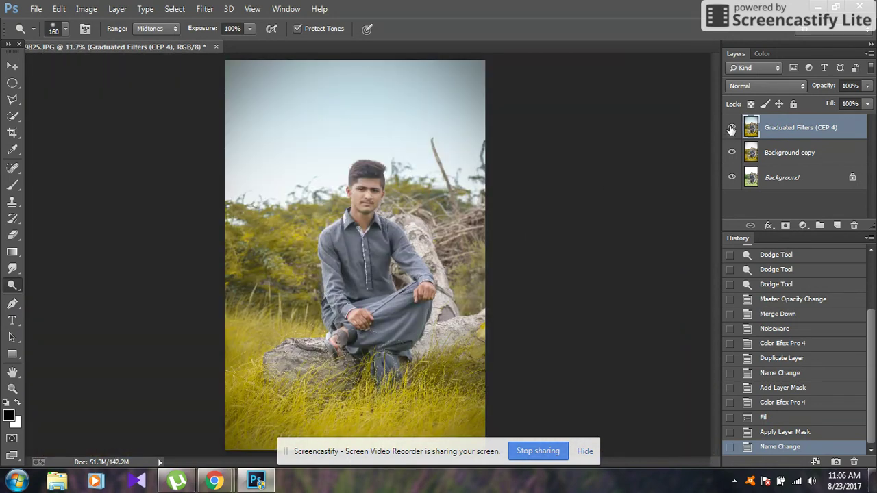
key(ctrl+m)
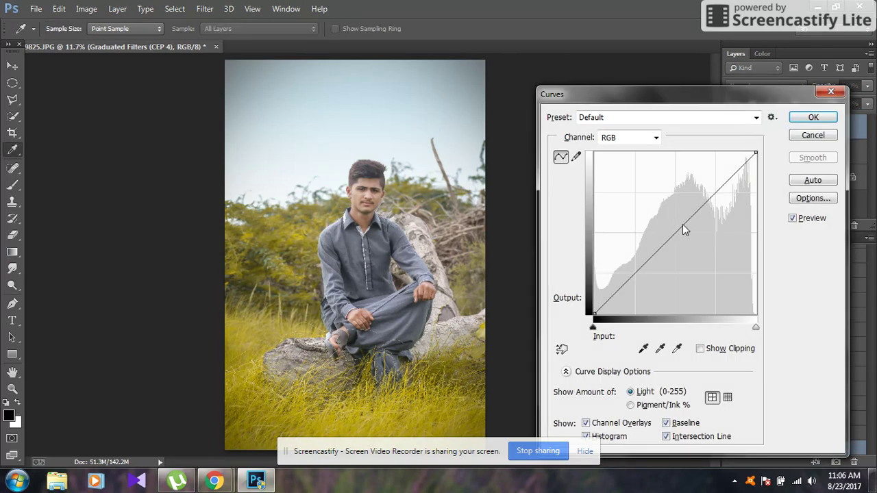
click(812, 137)
key(ctrl+e)
key(ctrl+e)
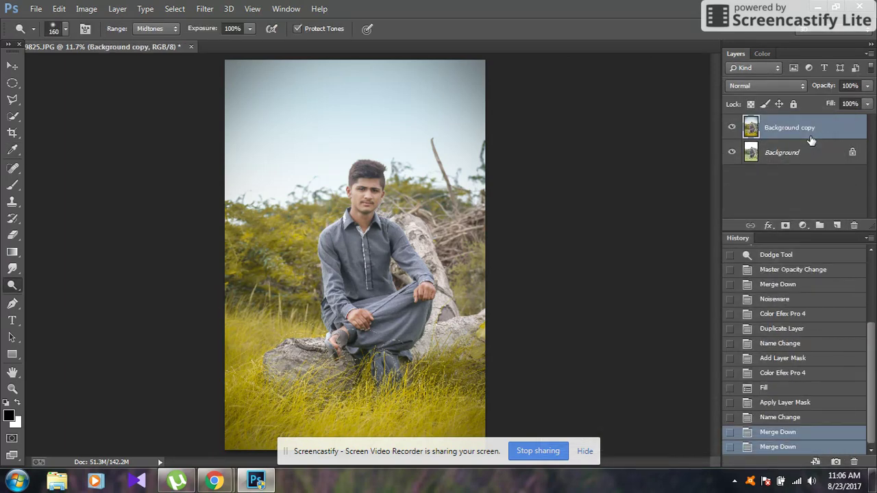
key(ctrl+m)
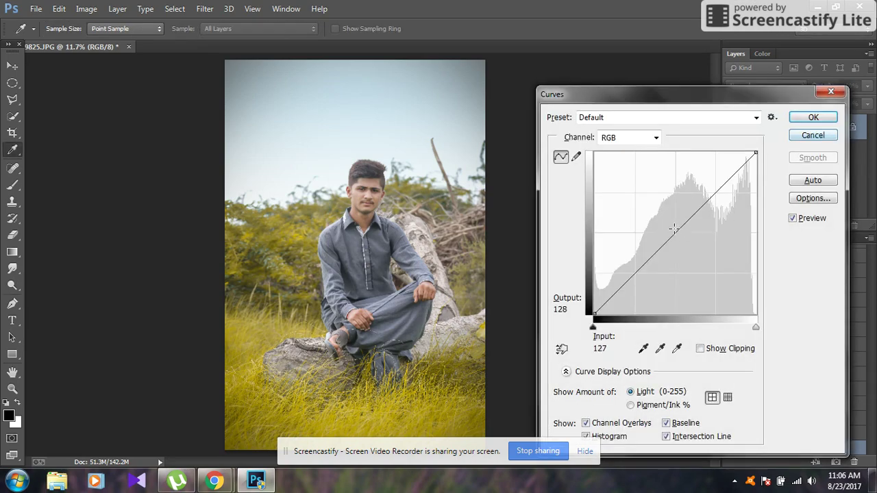
drag(672, 236, 672, 228)
click(813, 117)
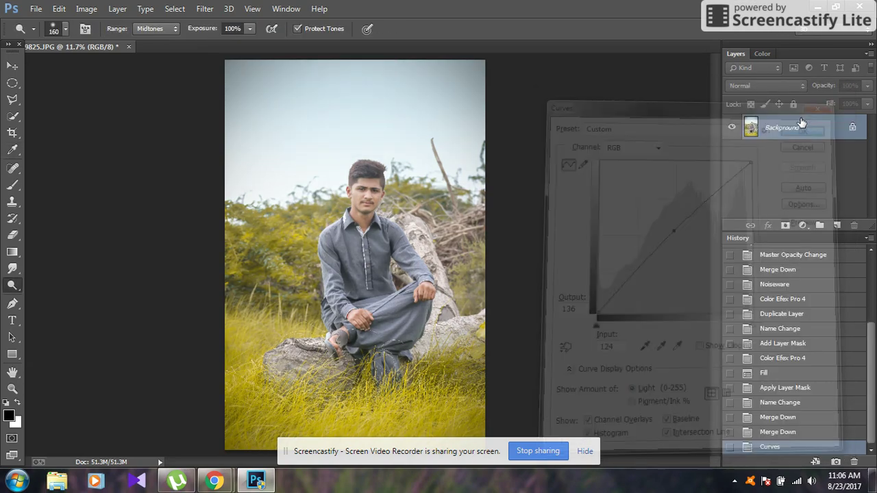
Open rain_PNG13468.png from E:\fasih\New folder as a new document.
key(ctrl+o)
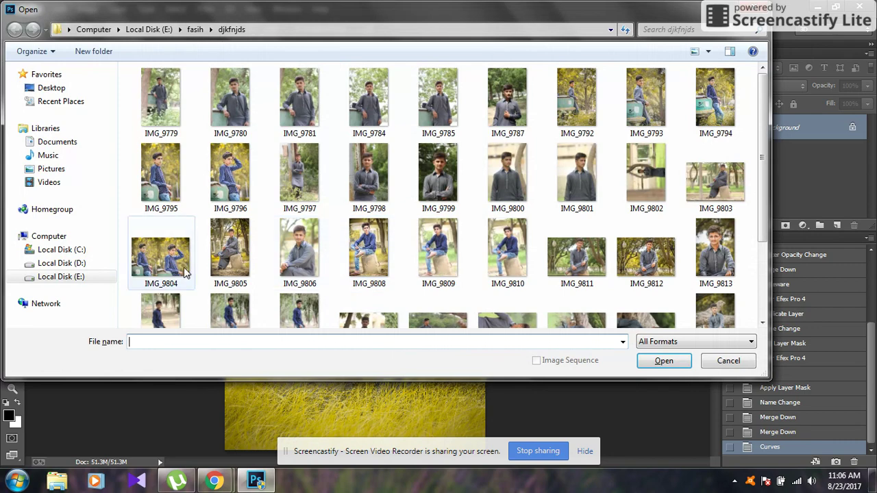
click(109, 277)
double_click(189, 121)
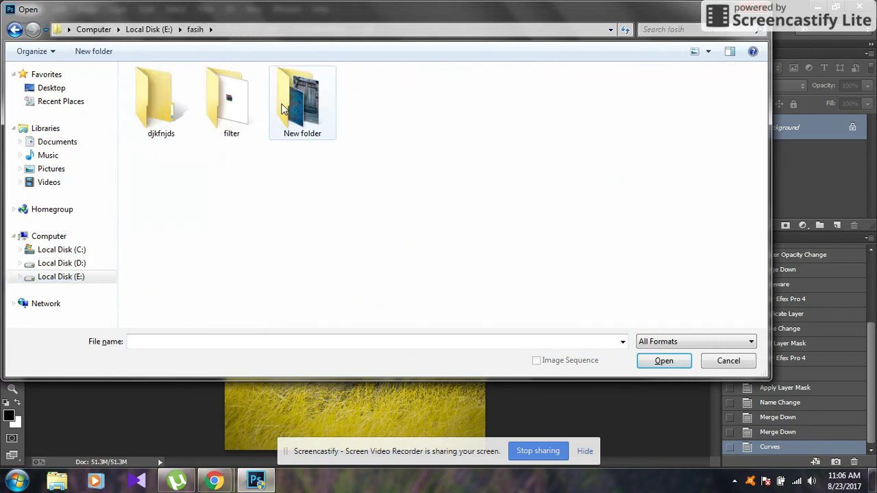
double_click(286, 108)
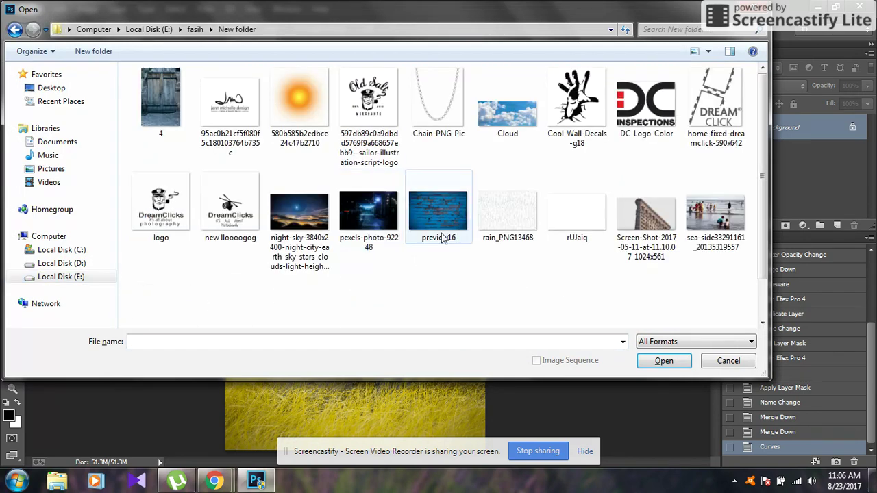
scroll(365, 196, down, 2)
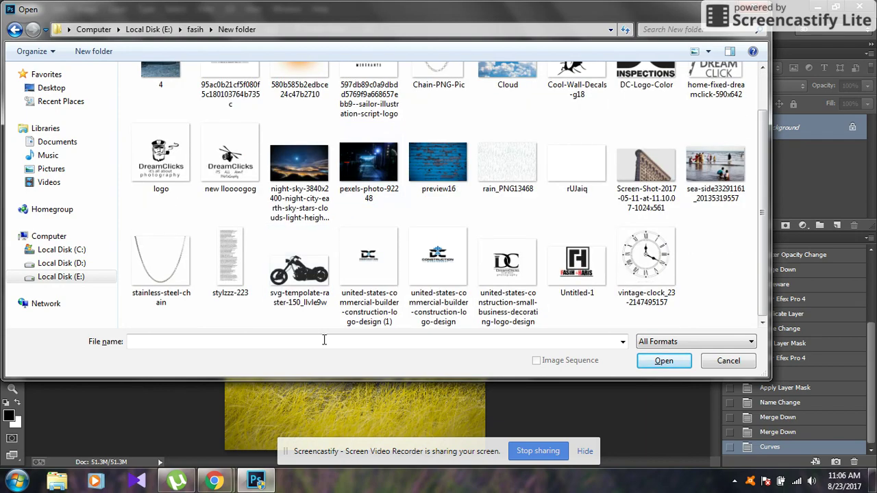
scroll(637, 230, up, 2)
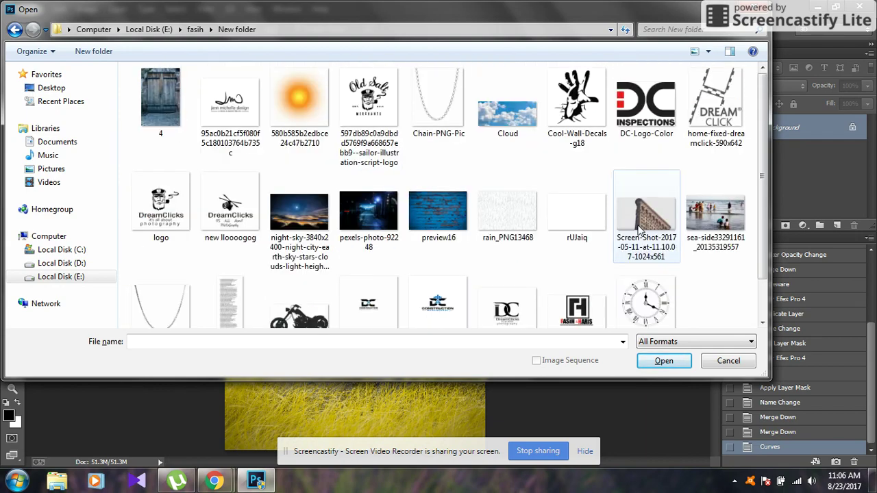
click(529, 215)
double_click(528, 215)
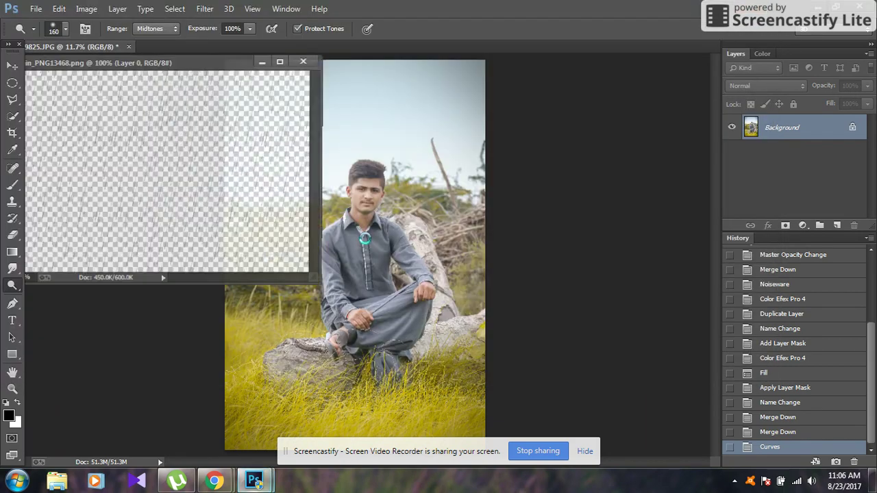
Drag the rain image onto the portrait as a new layer and close the rain document.
click(12, 65)
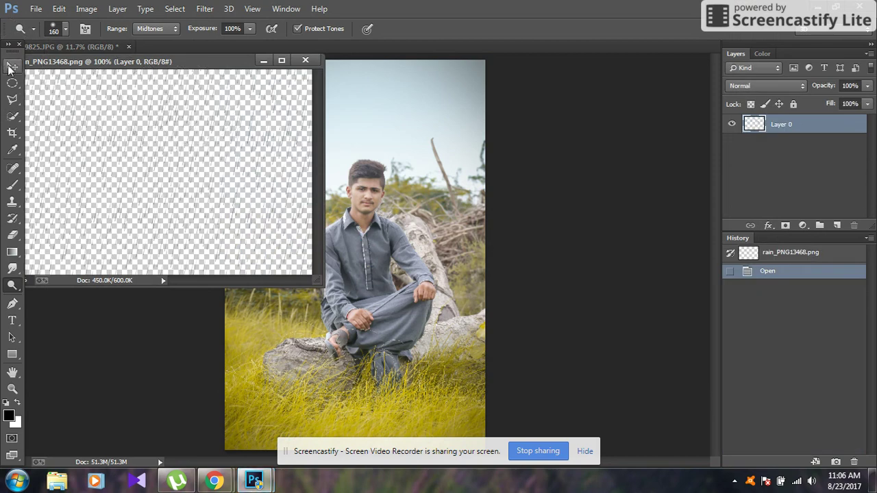
drag(171, 171, 401, 171)
click(306, 60)
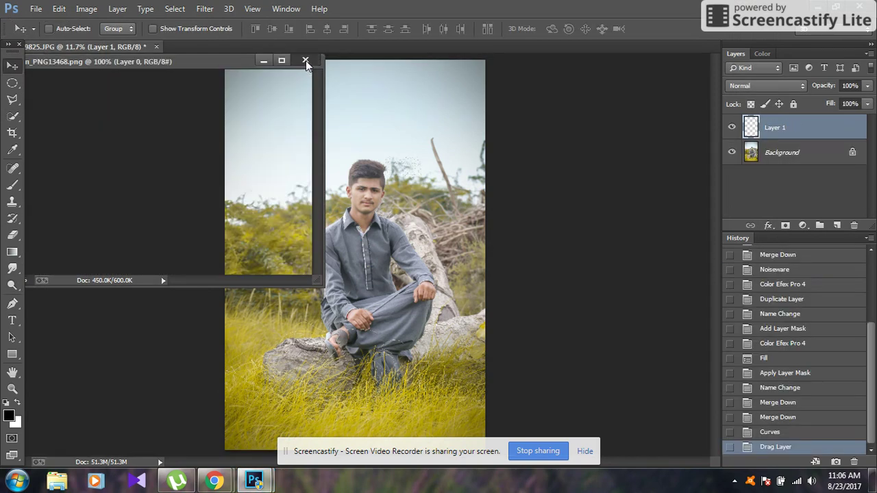
Scale and position the rain layer with Free Transform to cover the whole portrait.
key(ctrl+t)
key(ctrl+minus)
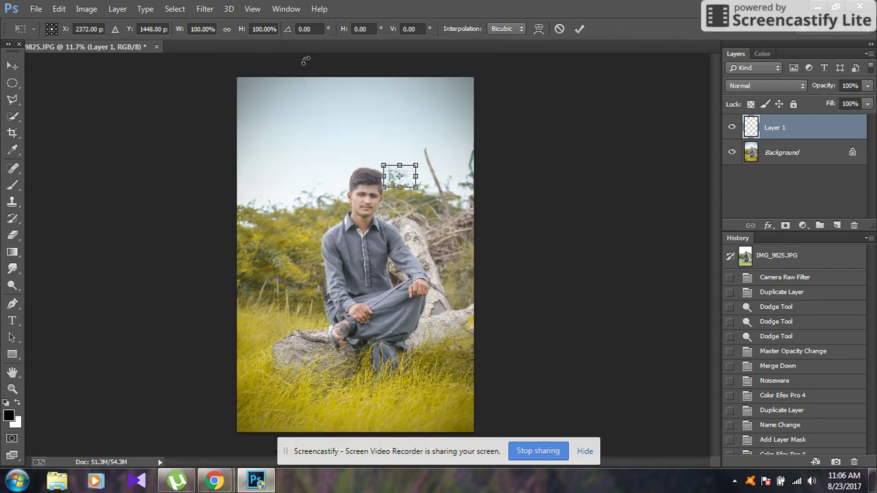
key(ctrl+minus)
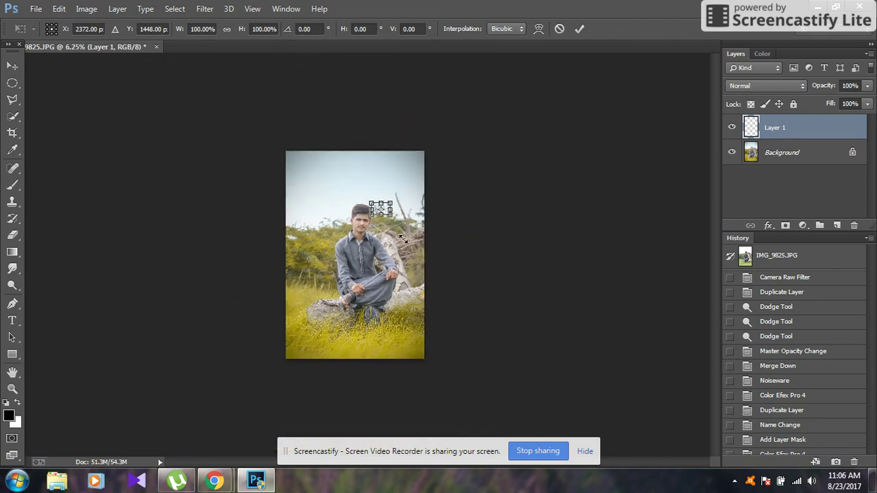
drag(391, 216, 473, 322)
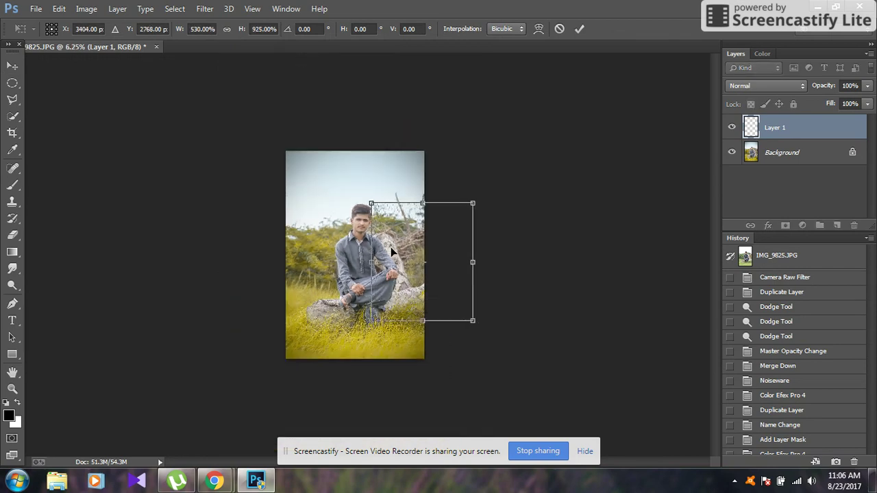
mouse_move(384, 254)
mouse_down()
mouse_move(332, 202)
mouse_move(302, 197)
mouse_up()
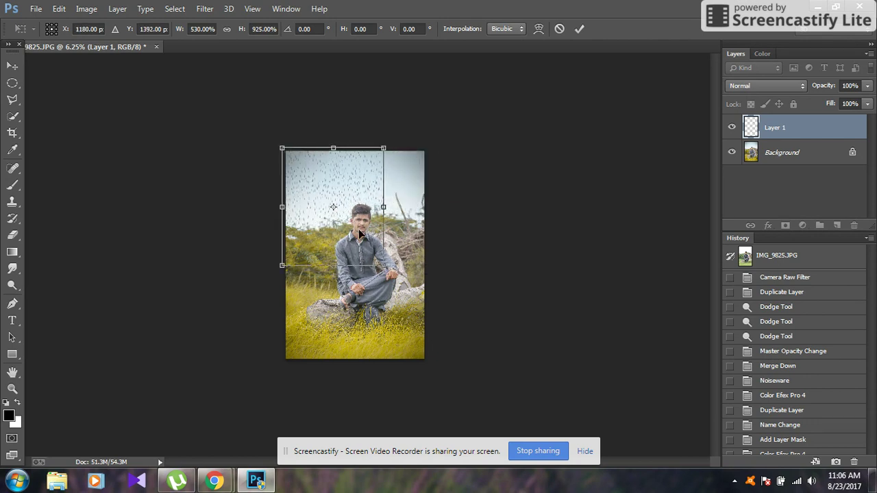
mouse_move(387, 266)
mouse_down()
mouse_move(483, 343)
mouse_move(522, 361)
mouse_up()
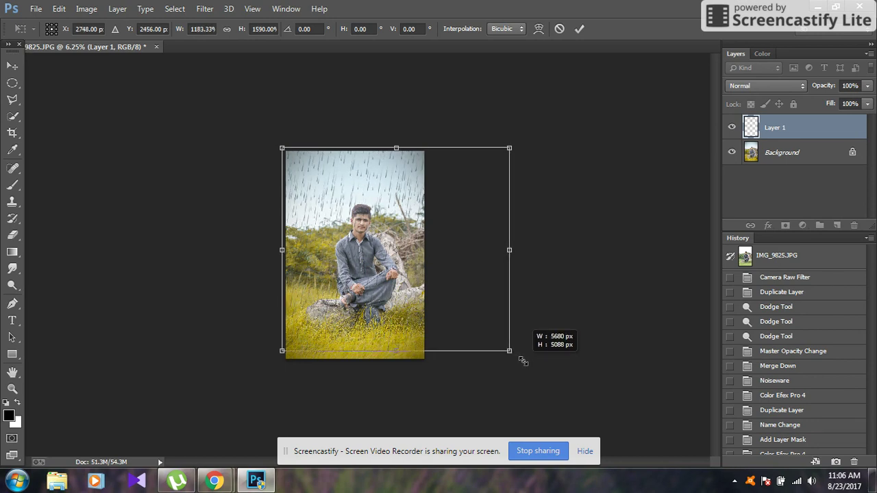
drag(522, 361, 529, 367)
key(Return)
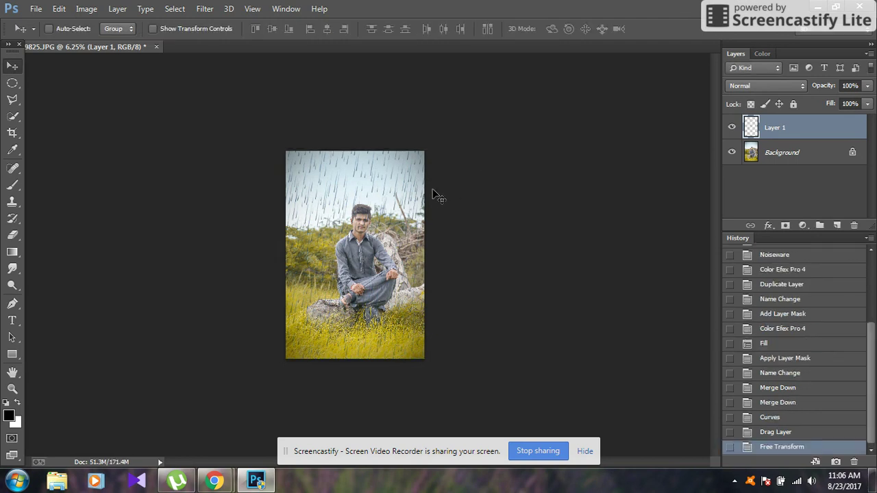
key(ctrl+plus)
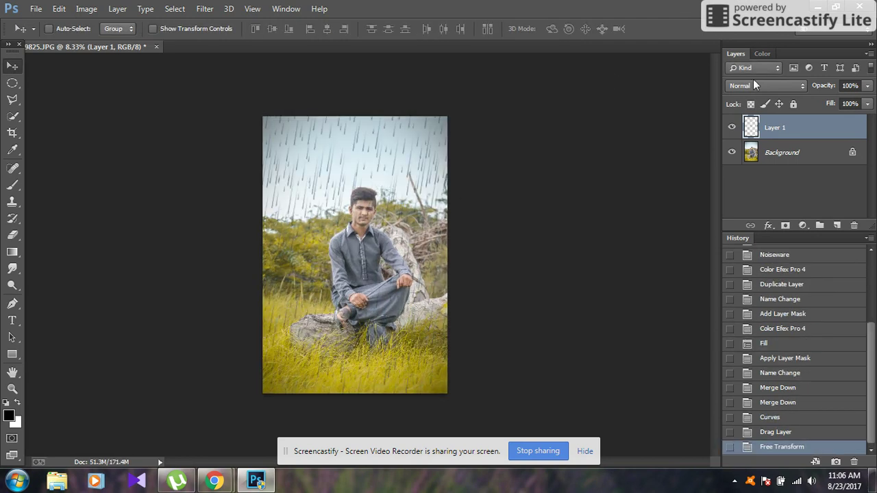
Set the rain layer's blend mode to Screen.
click(752, 86)
click(746, 200)
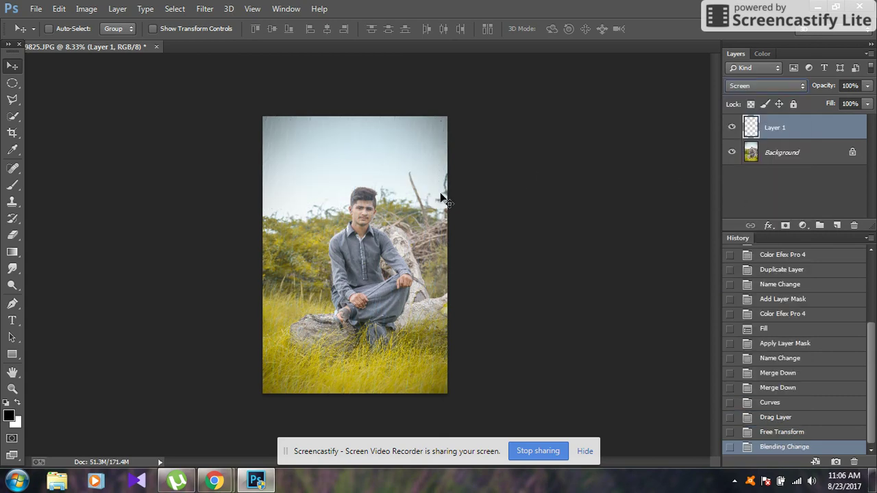
key(ctrl+plus)
key(ctrl+plus)
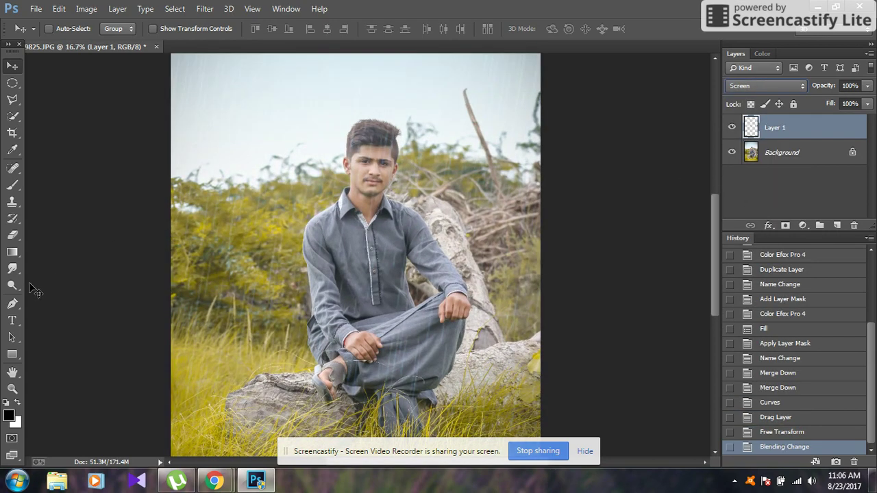
Erase the rain from over the face, then duplicate the rain layer.
click(12, 235)
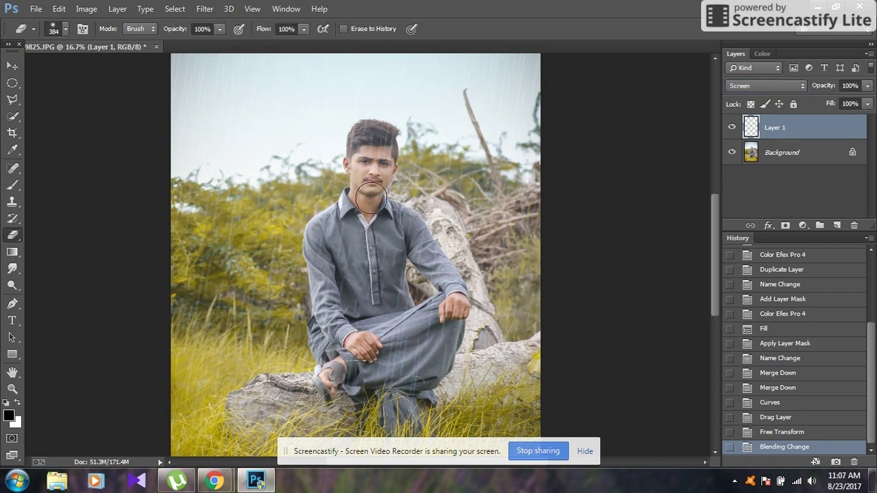
drag(359, 147, 378, 164)
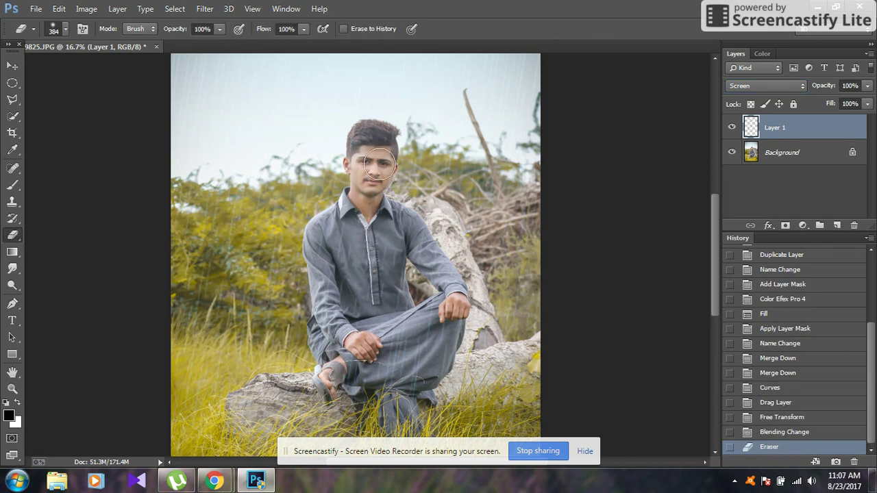
key(ctrl+minus)
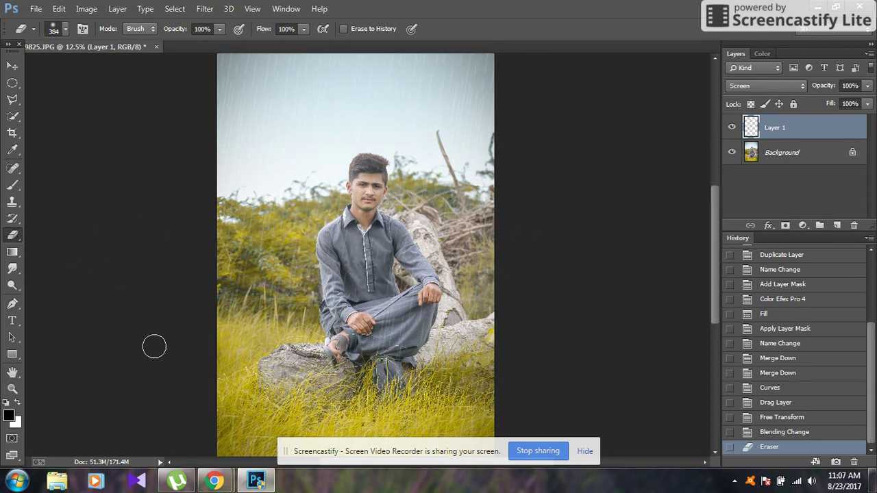
click(731, 127)
key(ctrl+j)
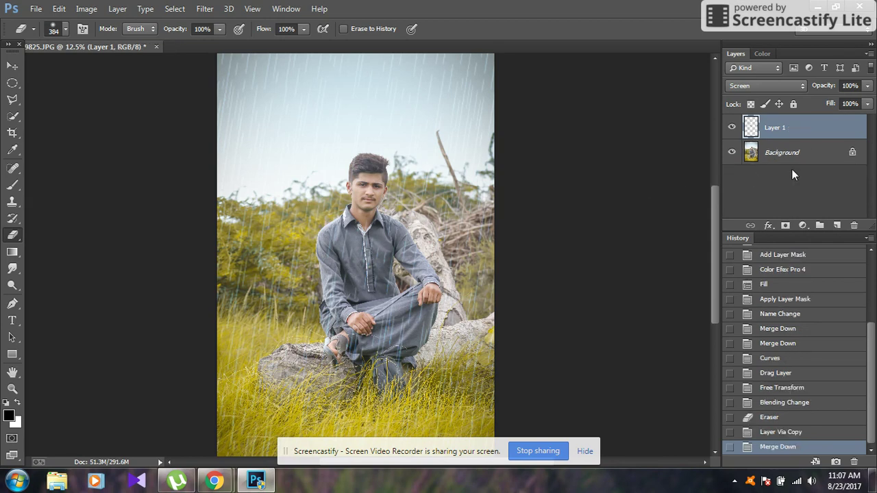
Lower the rain layer's opacity to 77%.
click(867, 86)
drag(865, 100, 853, 100)
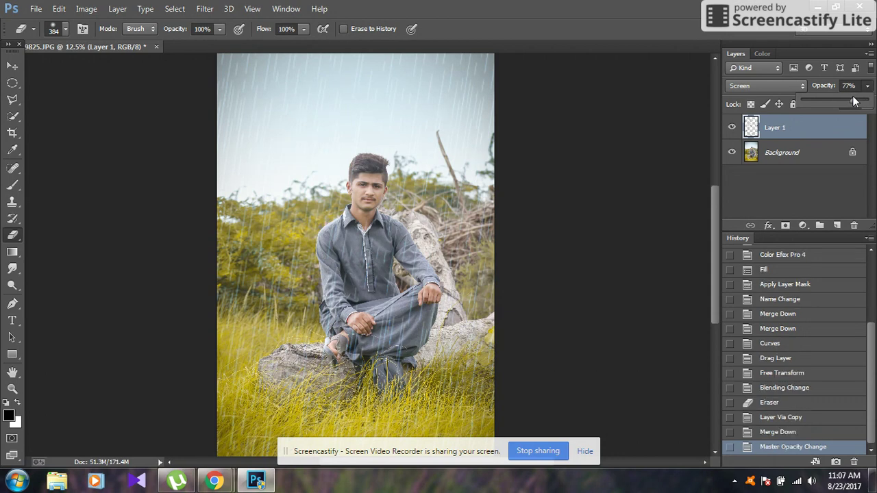
key(Return)
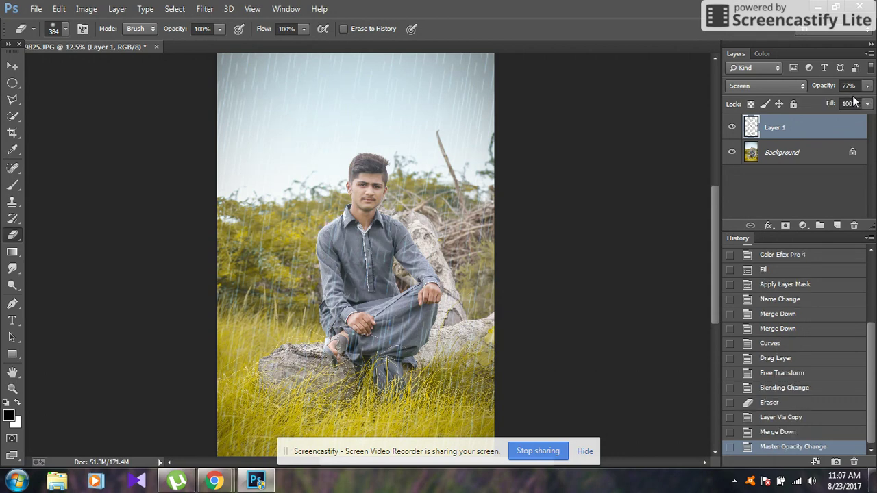
Merge the rain down into the Background and duplicate it as a new layer.
key(ctrl+minus)
key(ctrl+e)
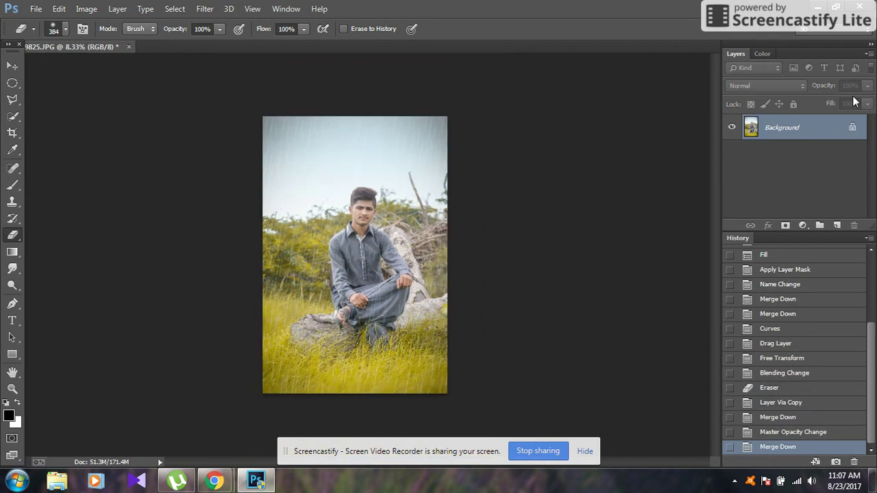
key(ctrl+plus)
key(ctrl+plus)
key(ctrl+plus)
scroll(619, 144, up, 1)
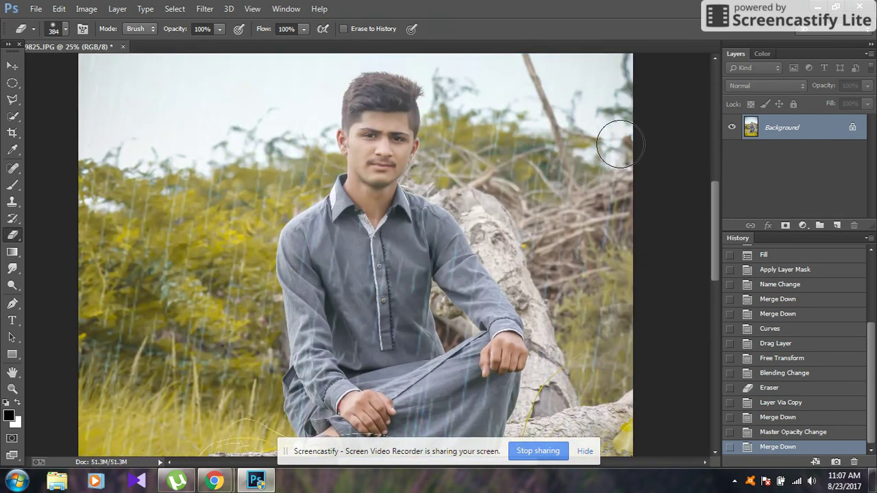
scroll(609, 141, up, 3)
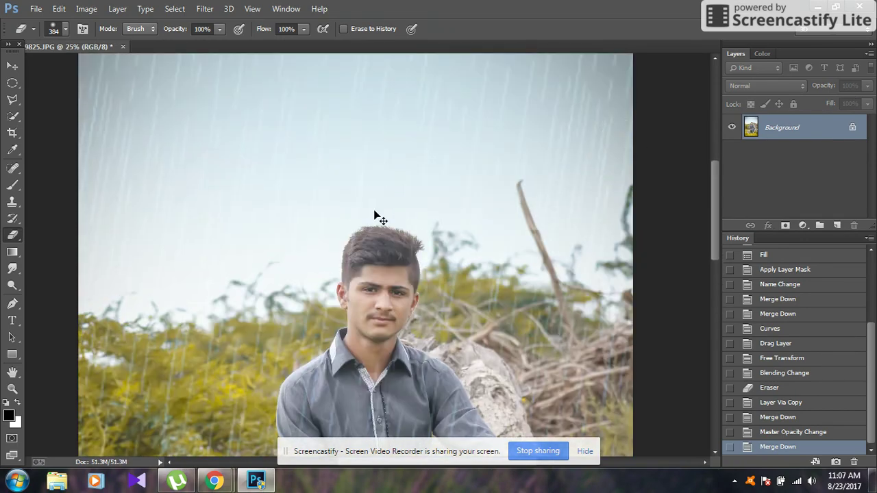
key(ctrl+j)
key(ctrl+plus)
key(ctrl+plus)
key(ctrl+plus)
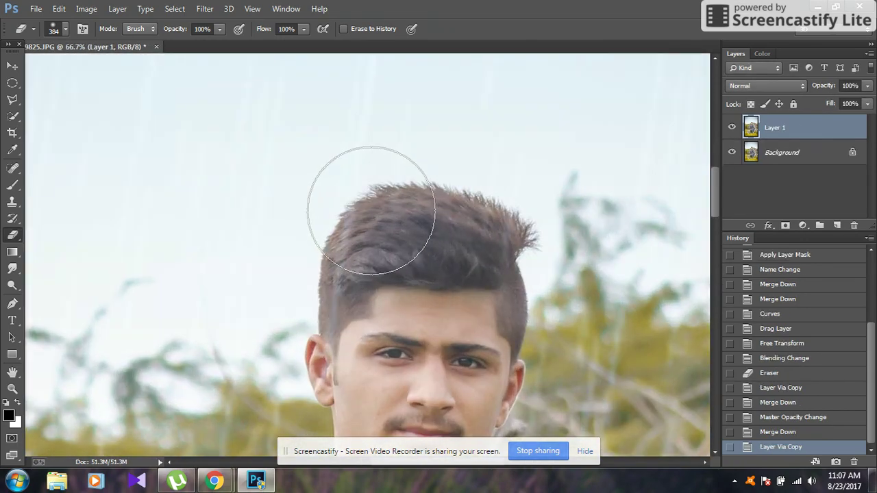
Soften the top of the hair with three Smudge strokes, then bring up Save As.
click(13, 268)
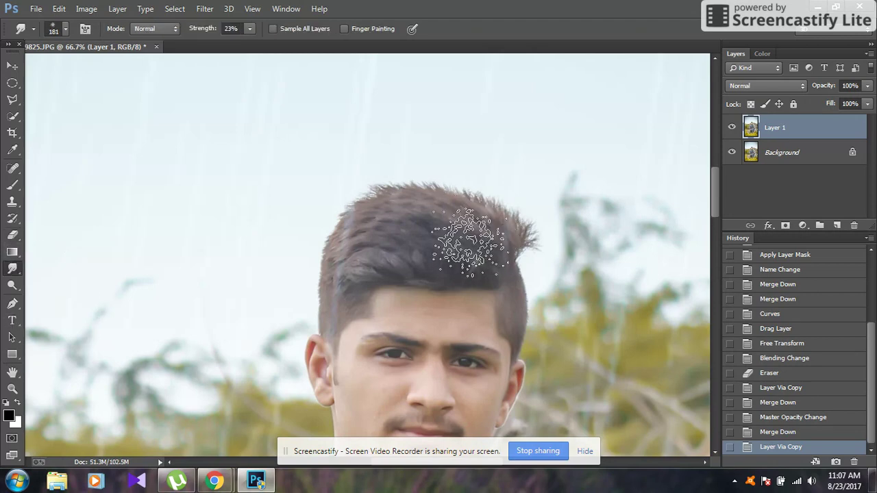
drag(470, 243, 470, 245)
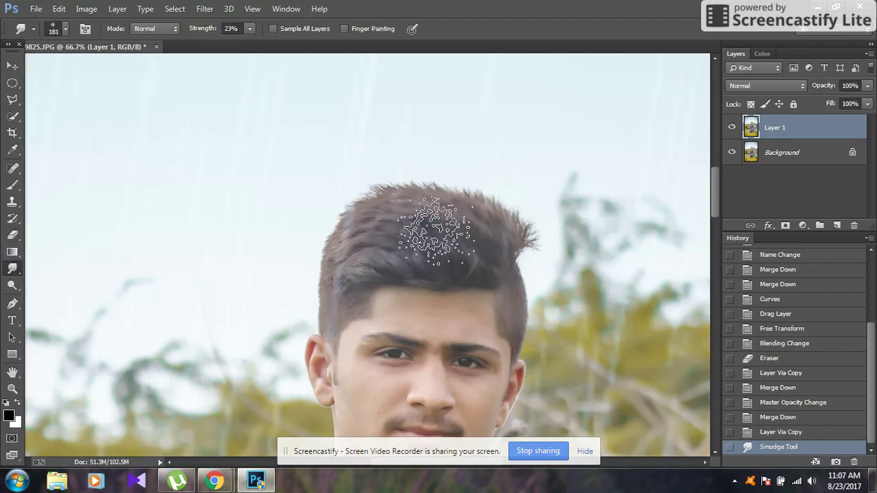
mouse_move(401, 244)
mouse_down()
mouse_move(367, 230)
mouse_move(372, 235)
mouse_up()
drag(450, 235, 448, 233)
key(ctrl+minus)
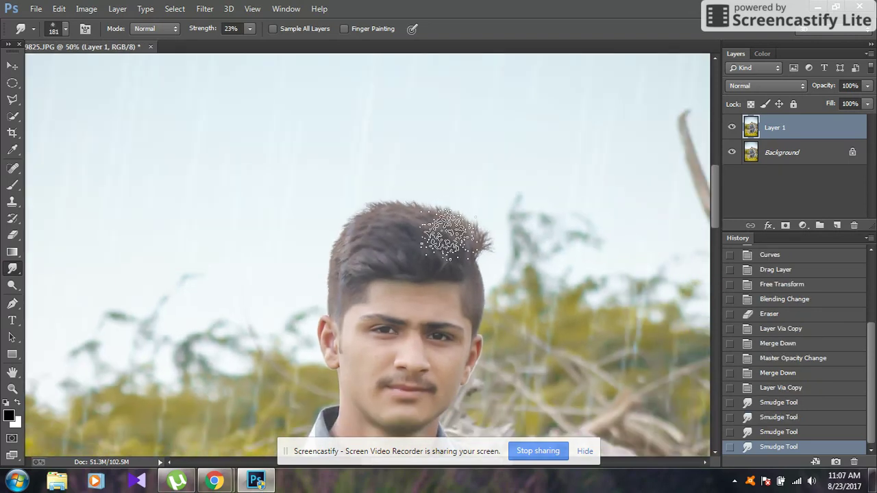
key(ctrl+0)
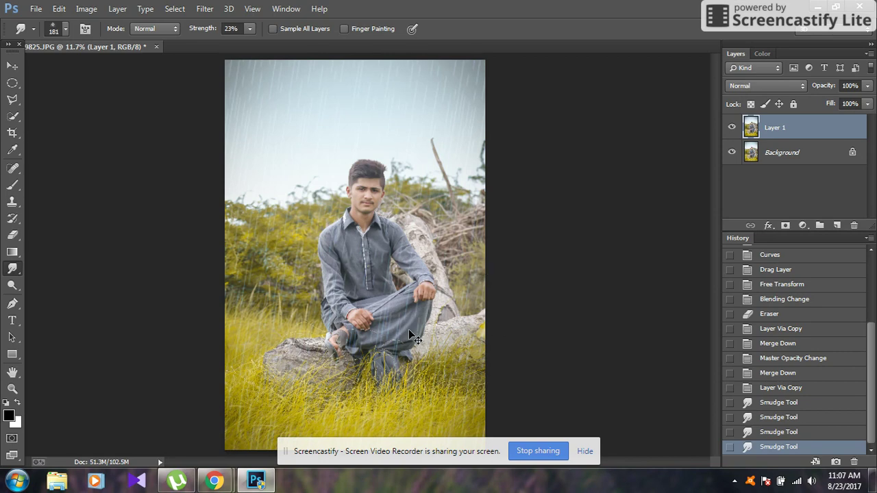
key(ctrl+shift+s)
Save as a Maximum-quality (12) JPEG, replacing IMG_9825.JPG.
click(454, 334)
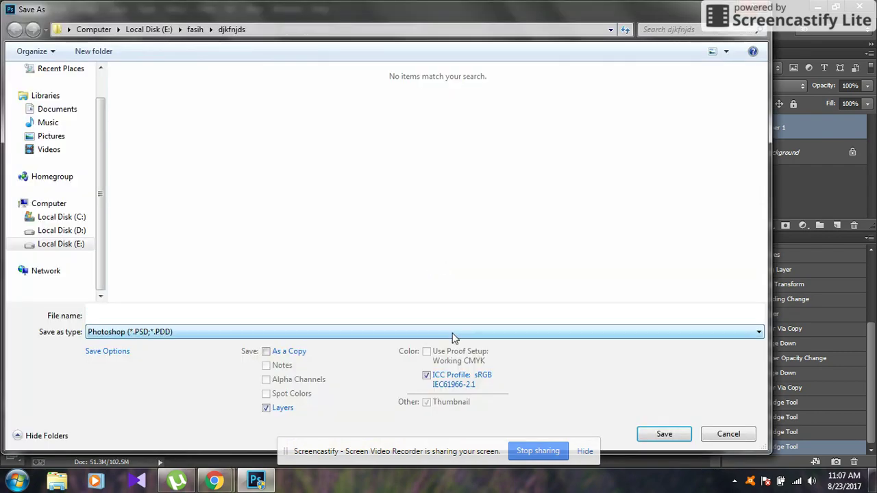
click(420, 206)
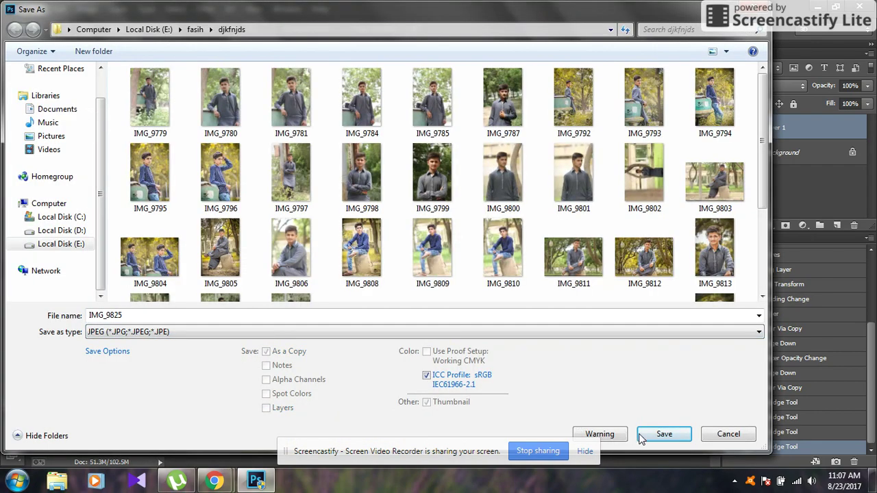
click(647, 438)
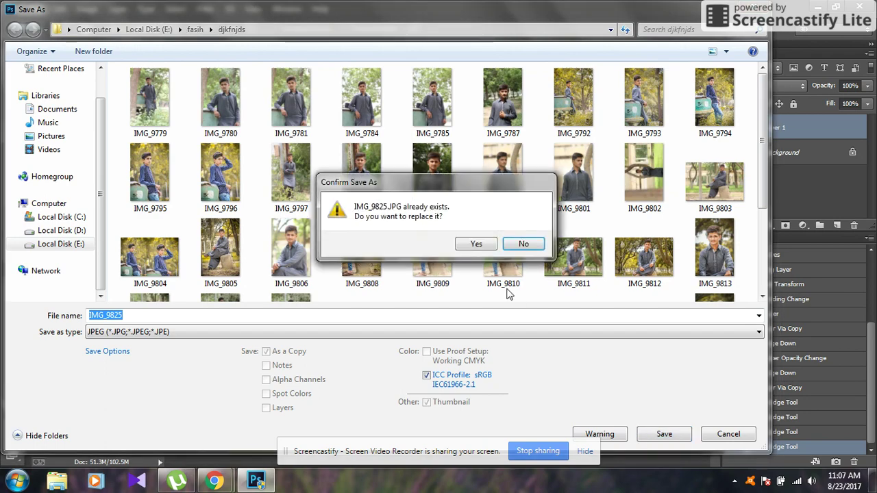
click(491, 246)
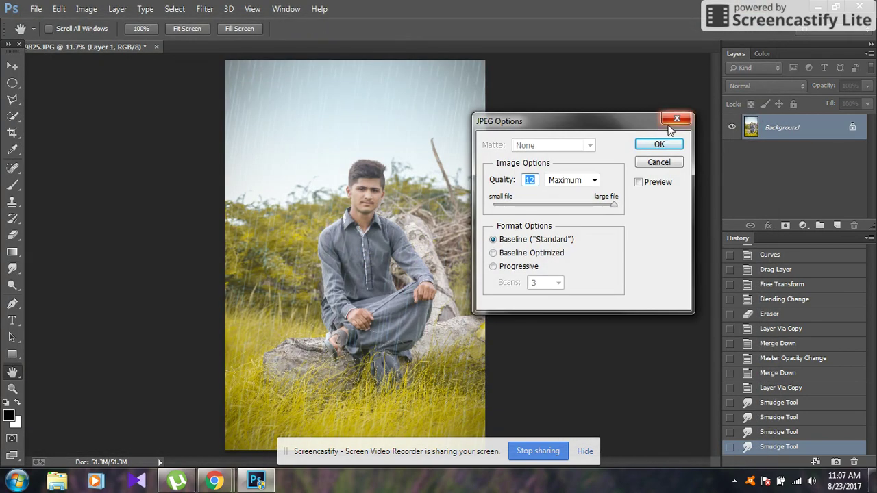
click(659, 144)
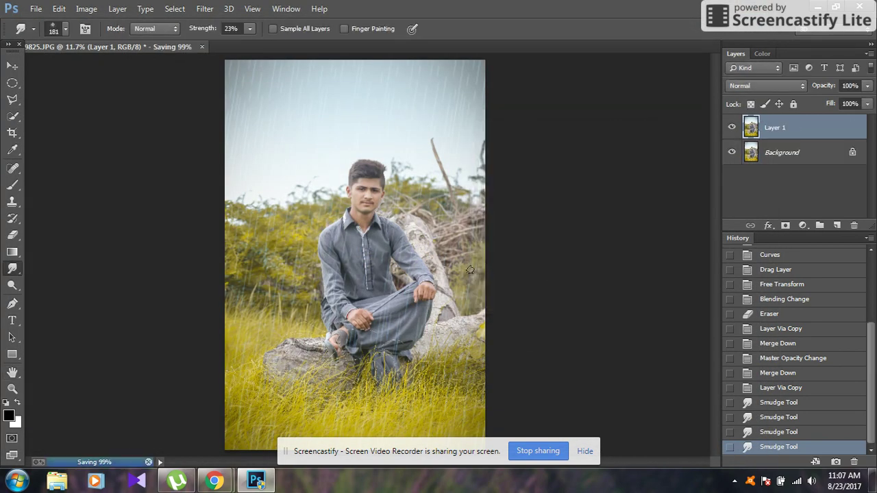